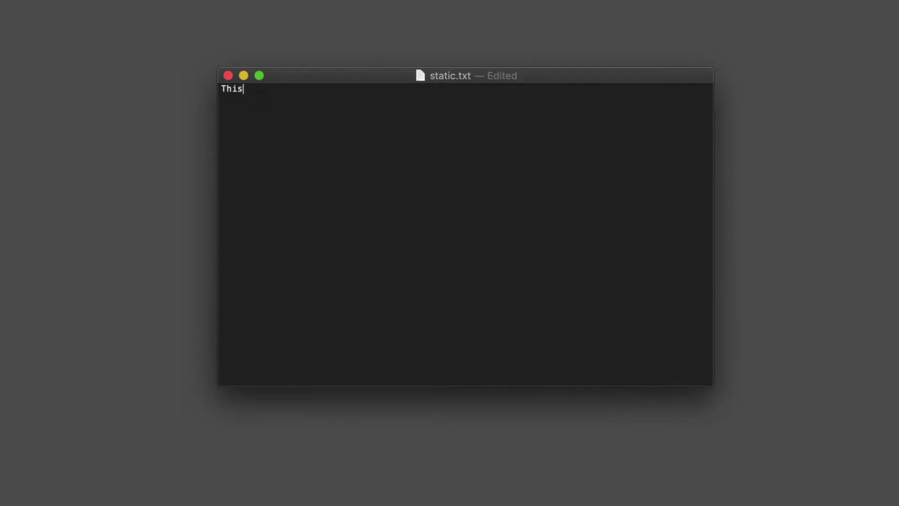
- Finish the three static ticker text lines, save static.txt, and open the Assets to upload to BSN folder
{"action": "type", "text": "is t"}
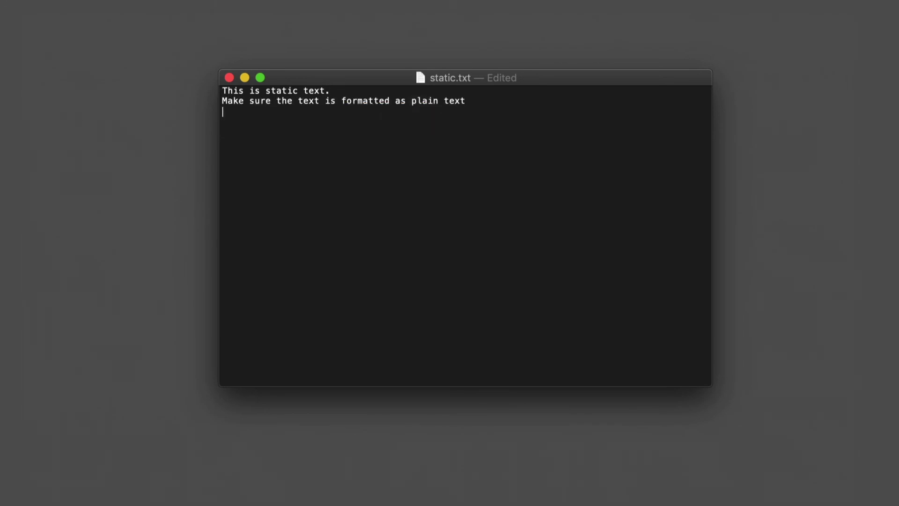
{"action": "type", "text": "as a .txt document."}
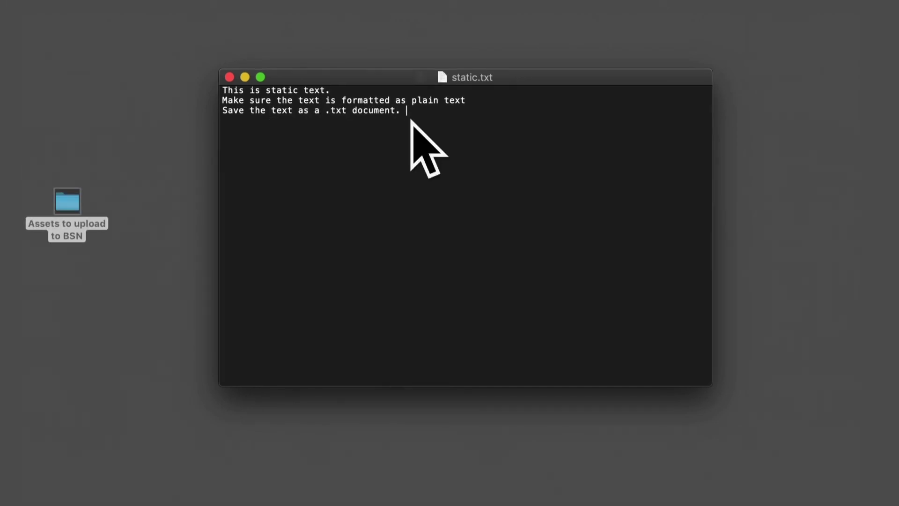
{"action": "double_click", "coordinate": [63, 206]}
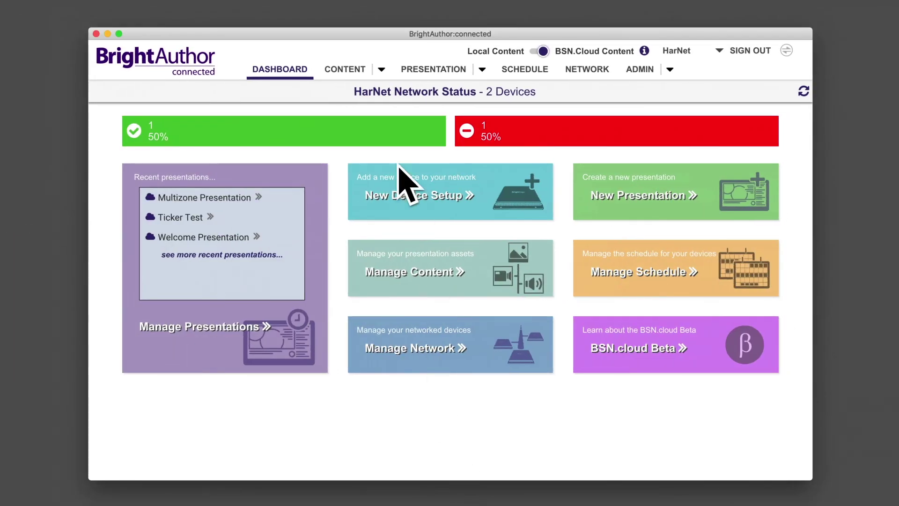
- Upload static.txt from the computer into the Media/Shared/text folder on BSN.cloud, then return to the dashboard
{"action": "left_click", "coordinate": [381, 70]}
{"action": "left_click", "coordinate": [381, 93]}
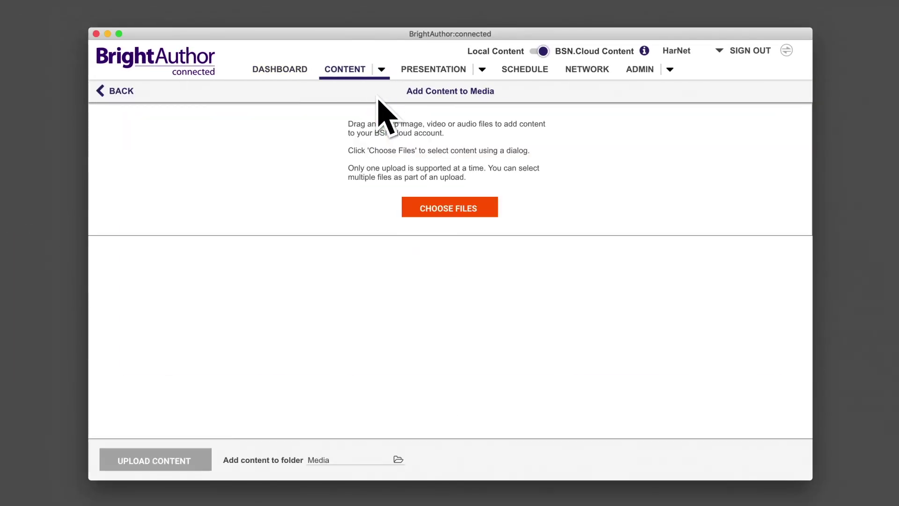
{"action": "left_click", "coordinate": [425, 205]}
{"action": "left_click", "coordinate": [257, 85]}
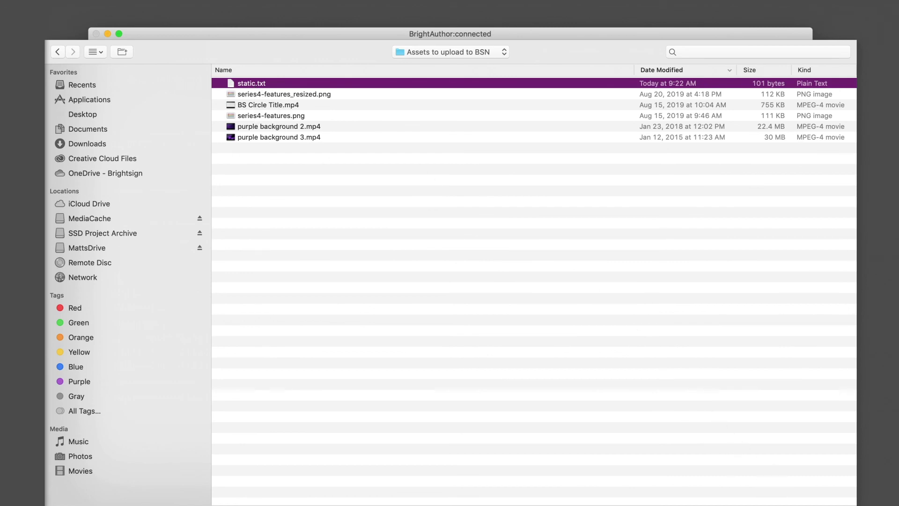
{"action": "key", "text": "Return"}
{"action": "left_click", "coordinate": [399, 461]}
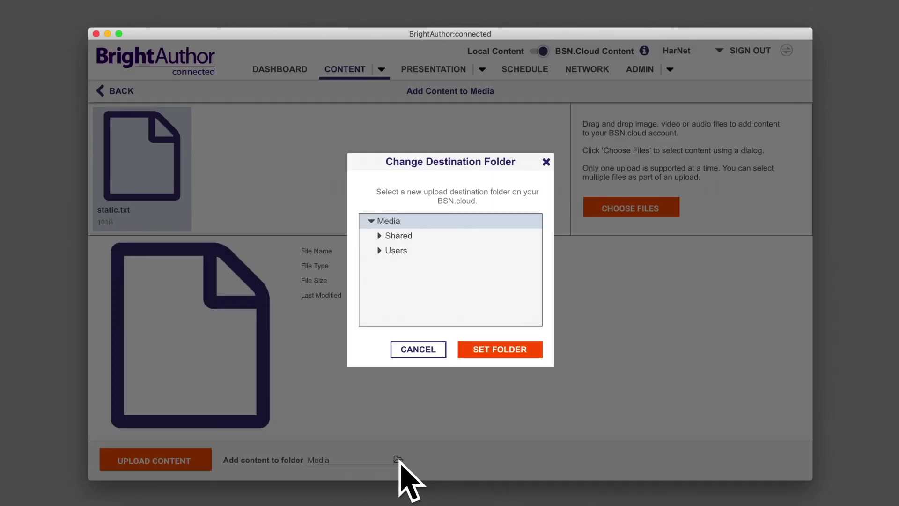
{"action": "left_click", "coordinate": [385, 236]}
{"action": "left_click", "coordinate": [408, 293]}
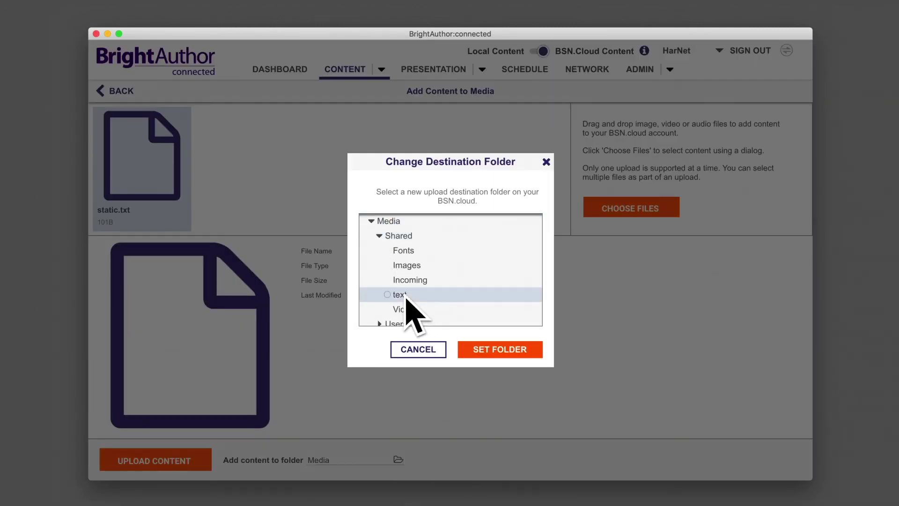
{"action": "left_click", "coordinate": [495, 352]}
{"action": "left_click", "coordinate": [209, 464]}
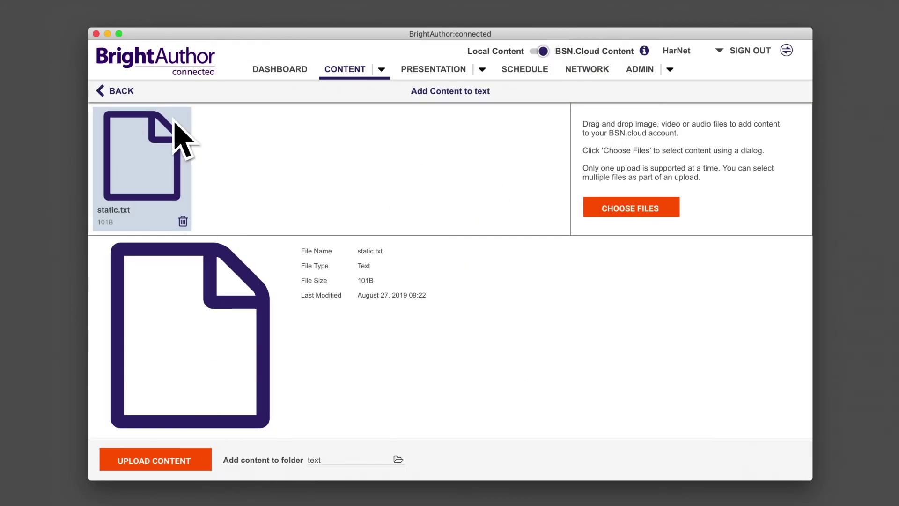
{"action": "left_click", "coordinate": [277, 71]}
- Open the Multizone Presentation and add a new zone of type Ticker
{"action": "left_click", "coordinate": [231, 199]}
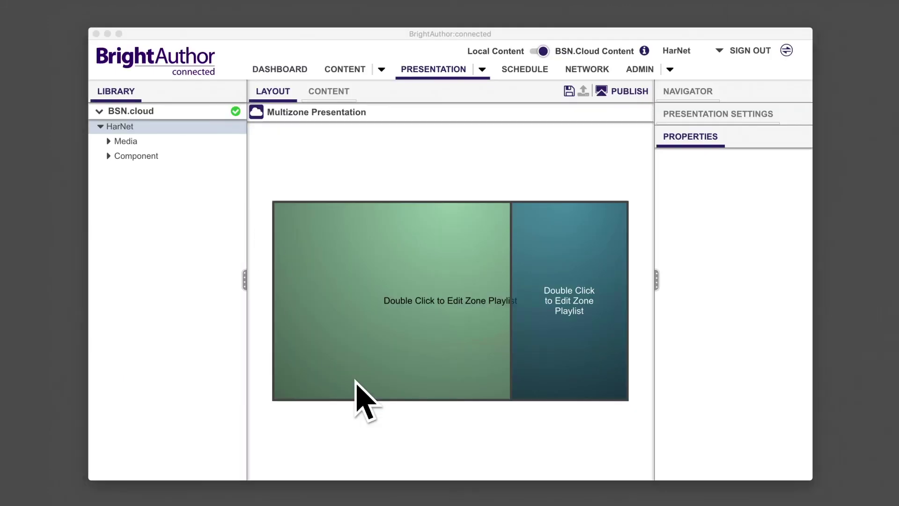
{"action": "left_click", "coordinate": [679, 94]}
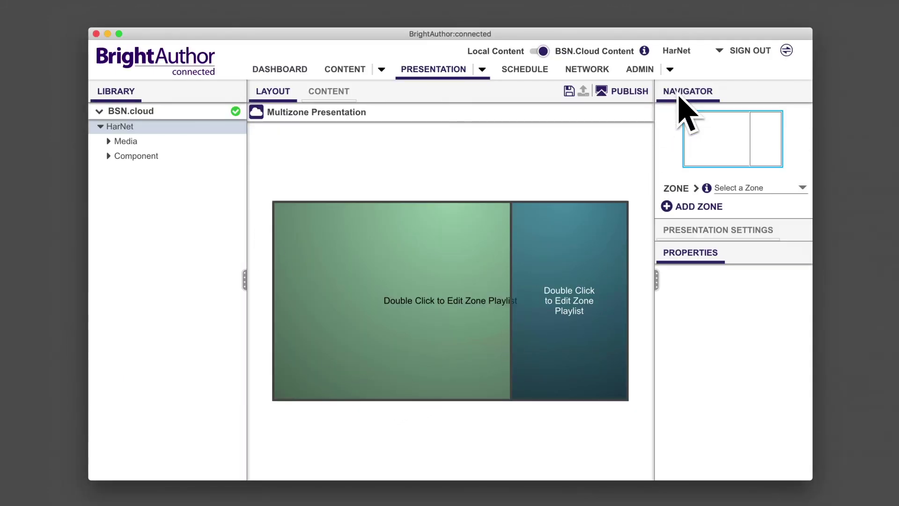
{"action": "left_click", "coordinate": [667, 208]}
{"action": "left_click", "coordinate": [686, 313]}
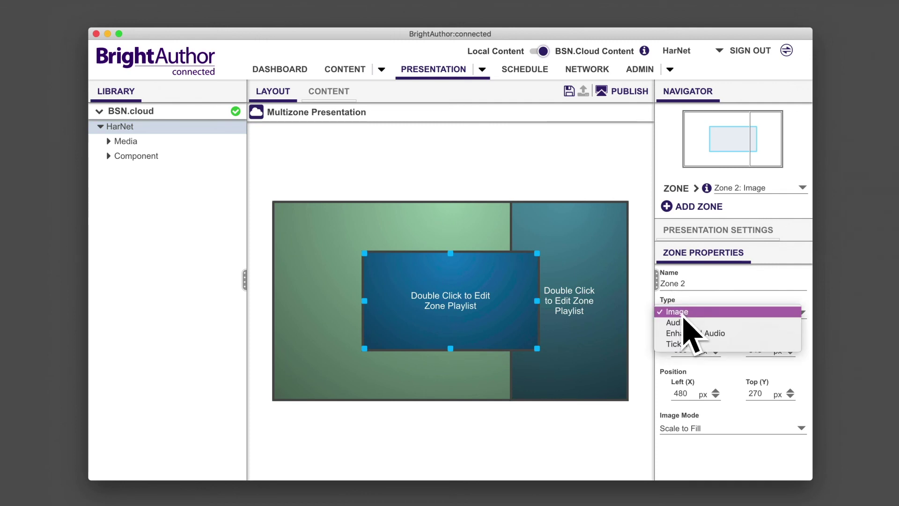
{"action": "left_click", "coordinate": [697, 295]}
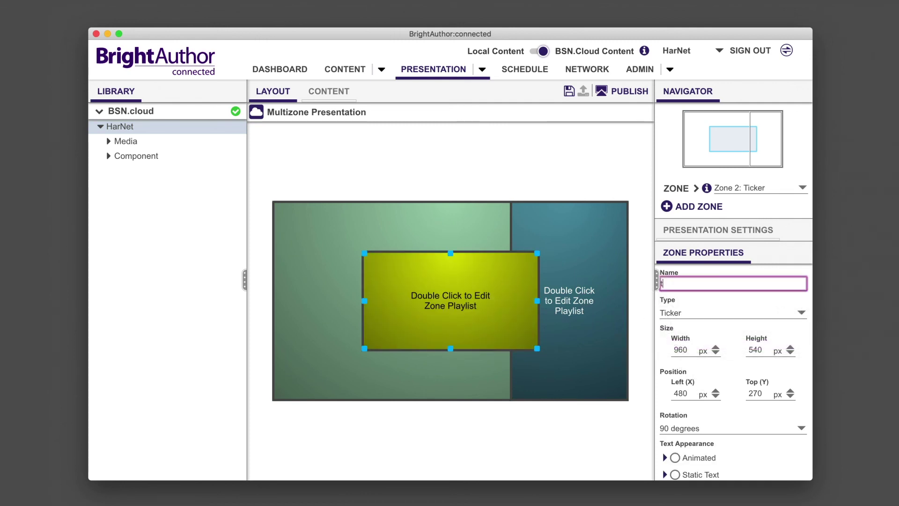
- Make the ticker's background text colour more transparent, keeping the foreground colour unchanged
{"action": "scroll", "coordinate": [764, 365], "scroll_direction": "down", "scroll_amount": 5}
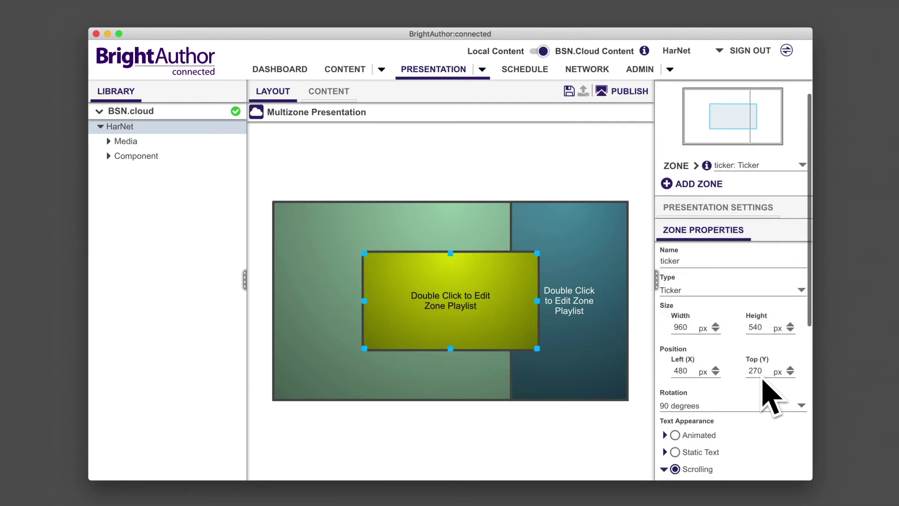
{"action": "scroll", "coordinate": [764, 383], "scroll_direction": "down", "scroll_amount": 5}
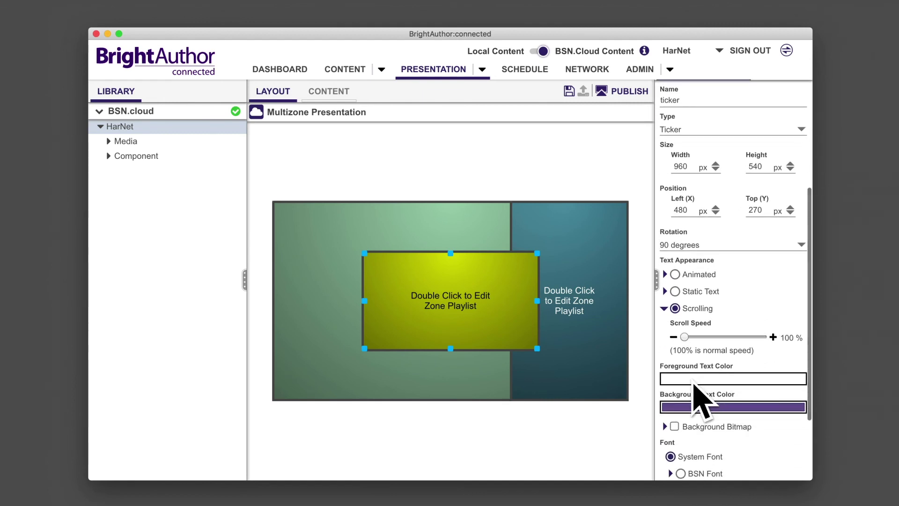
{"action": "scroll", "coordinate": [701, 408], "scroll_direction": "down", "scroll_amount": 1}
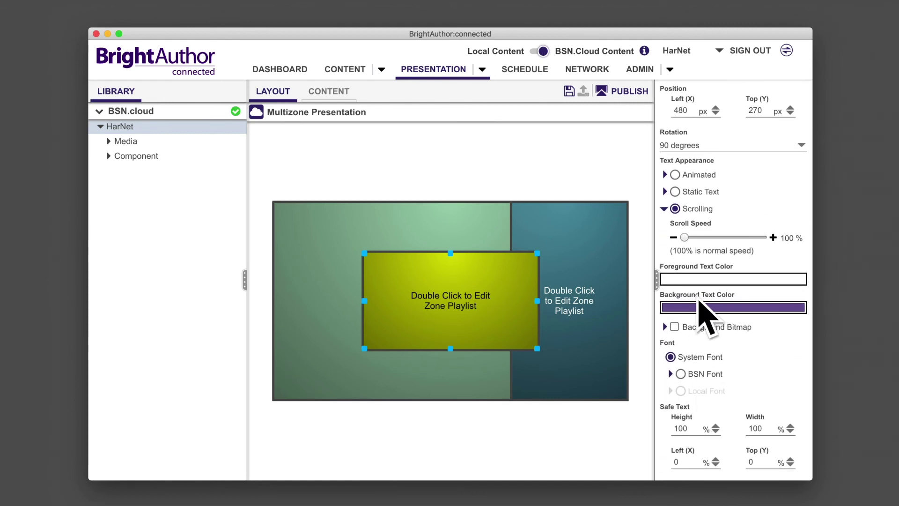
{"action": "left_click", "coordinate": [698, 280]}
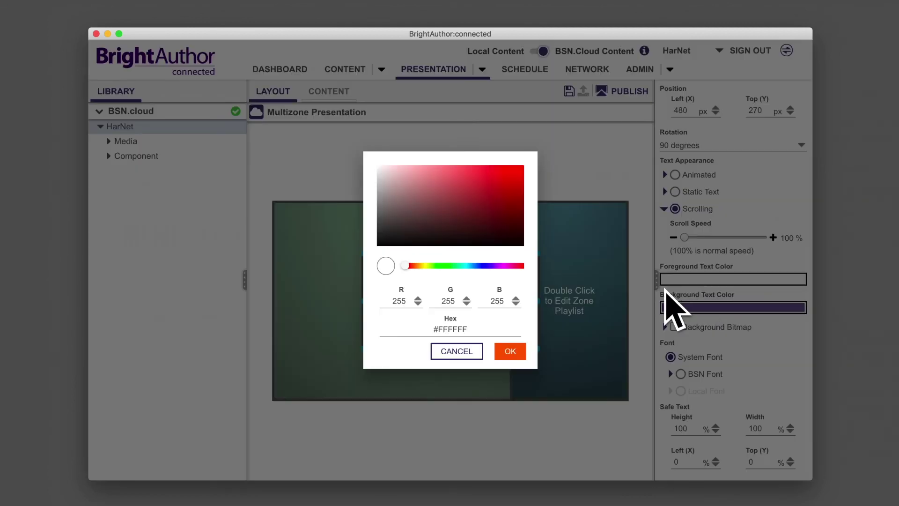
{"action": "left_click", "coordinate": [457, 352]}
{"action": "left_click", "coordinate": [708, 309]}
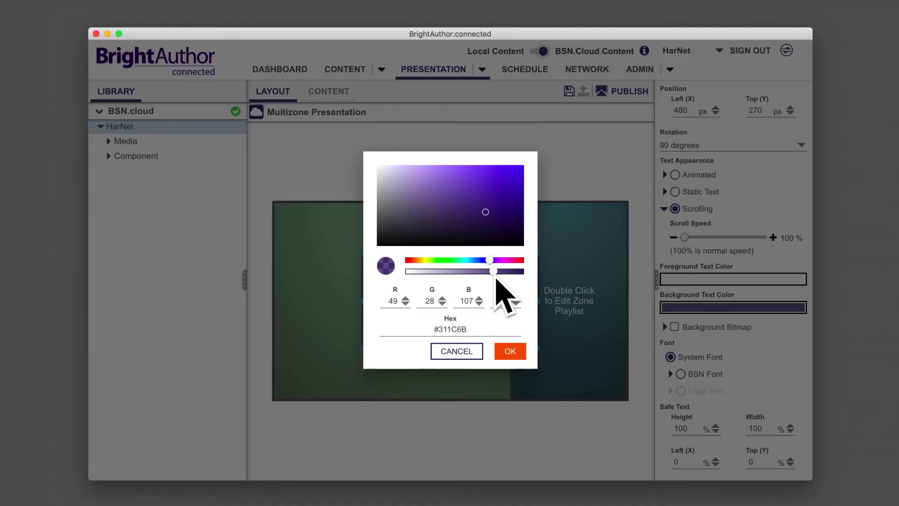
{"action": "mouse_move", "coordinate": [496, 274]}
{"action": "left_mouse_down"}
{"action": "mouse_move", "coordinate": [423, 280]}
{"action": "mouse_move", "coordinate": [496, 281]}
{"action": "left_mouse_up"}
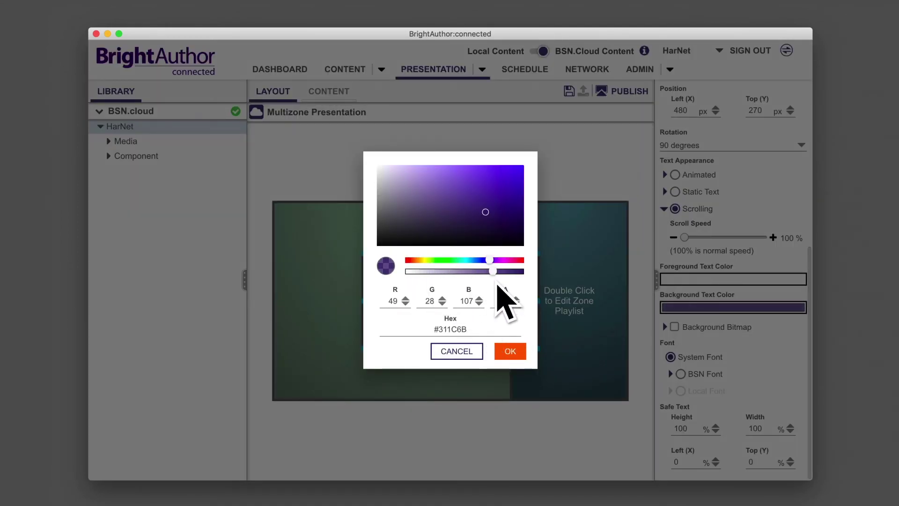
{"action": "left_click", "coordinate": [509, 355]}
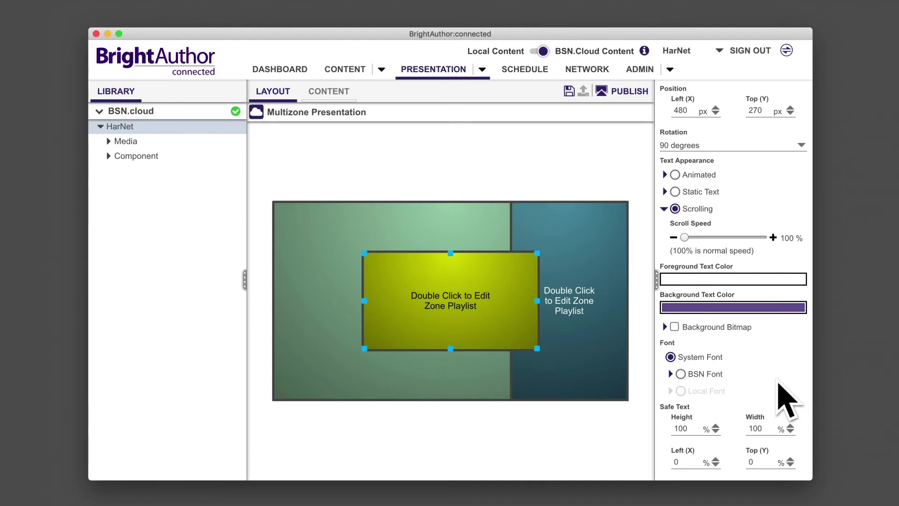
- Choose a BSN.cloud font for the ticker, targeting the Shared/Fonts folder
{"action": "left_click", "coordinate": [680, 374]}
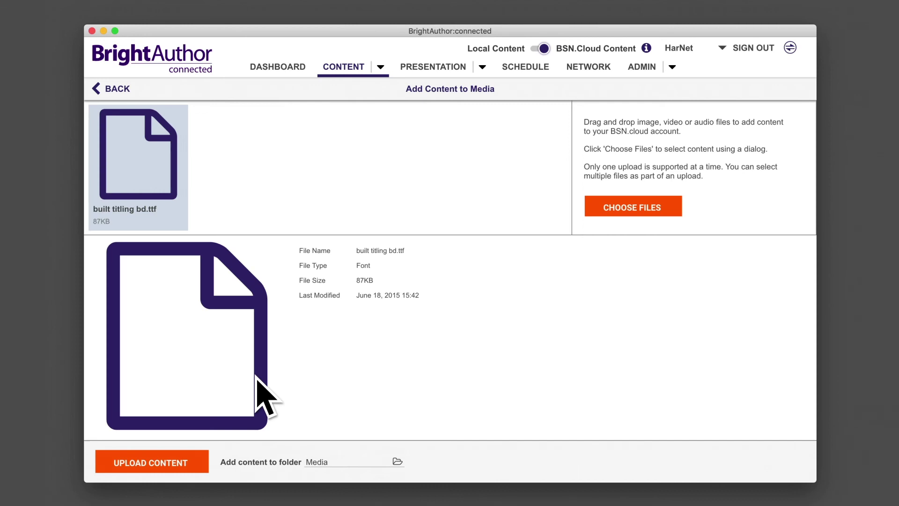
{"action": "left_click", "coordinate": [398, 462]}
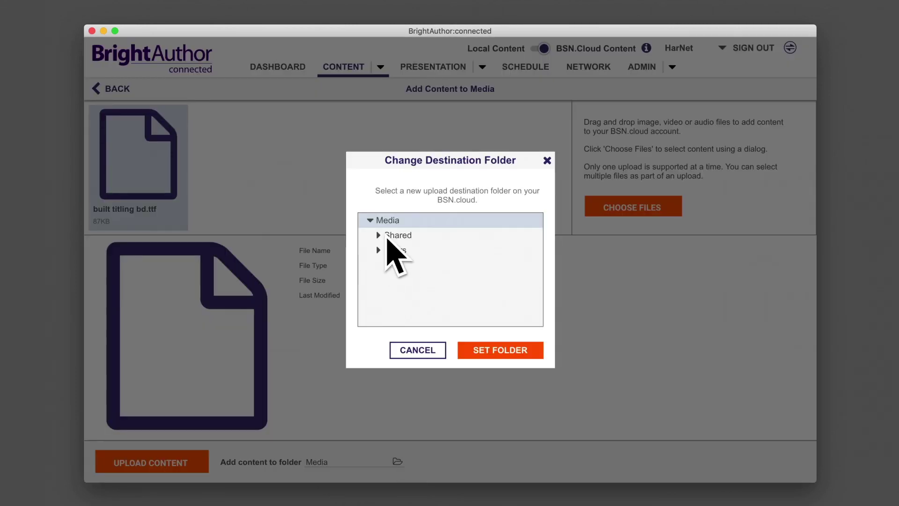
{"action": "left_click", "coordinate": [385, 236]}
{"action": "left_click", "coordinate": [407, 250]}
{"action": "left_click", "coordinate": [485, 352]}
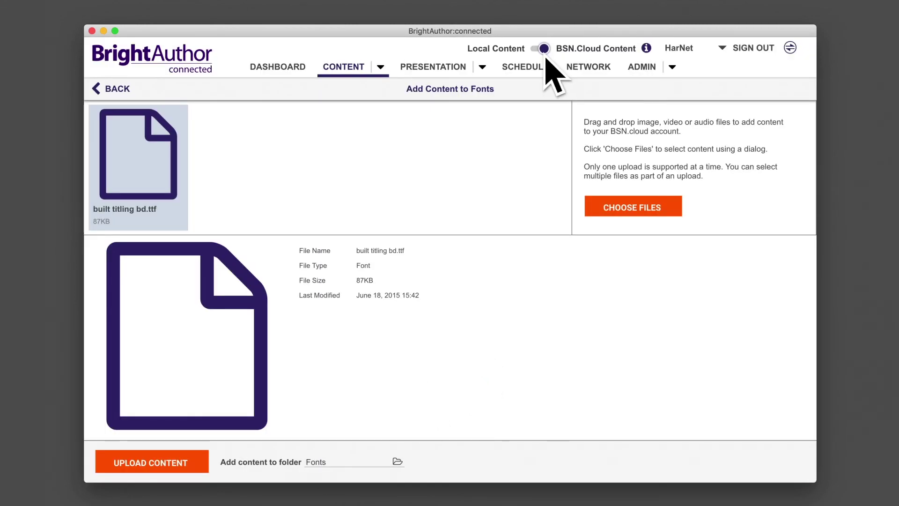
- Reopen the local MultiZone presentation and set the ticker font to the local Roboto-Medium.ttf file
{"action": "left_click", "coordinate": [543, 50]}
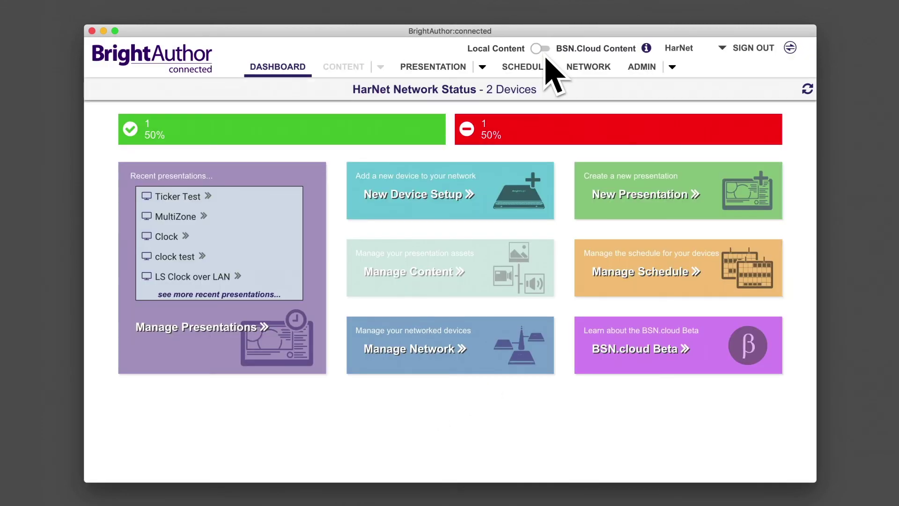
{"action": "left_click", "coordinate": [187, 218]}
{"action": "left_click", "coordinate": [684, 393]}
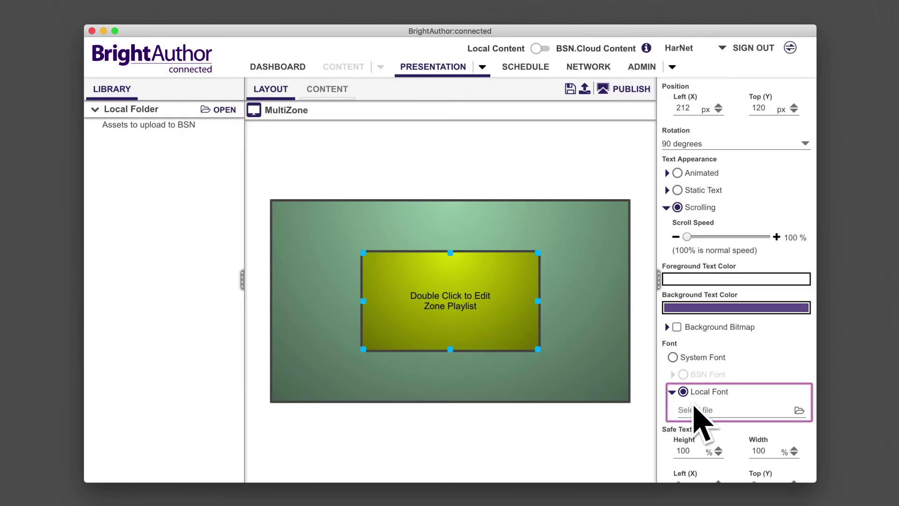
{"action": "left_click", "coordinate": [802, 411]}
{"action": "left_click", "coordinate": [228, 92]}
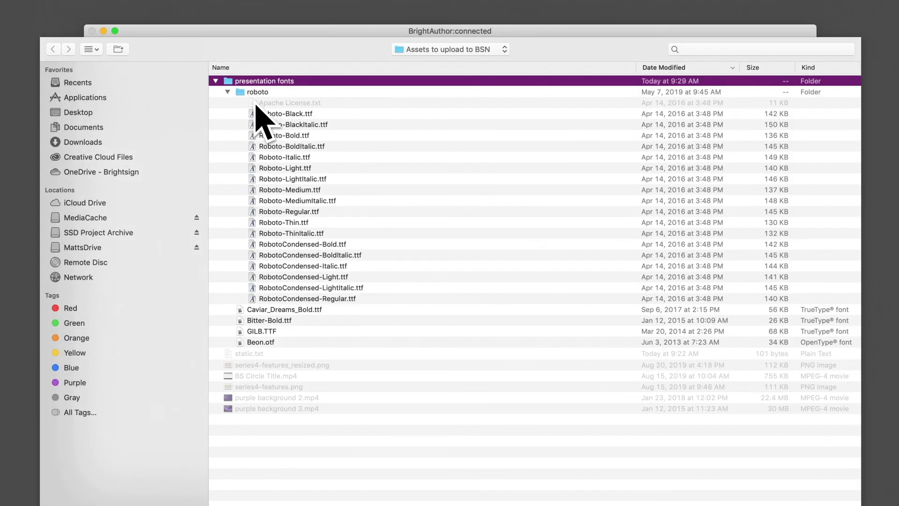
{"action": "left_click", "coordinate": [283, 190]}
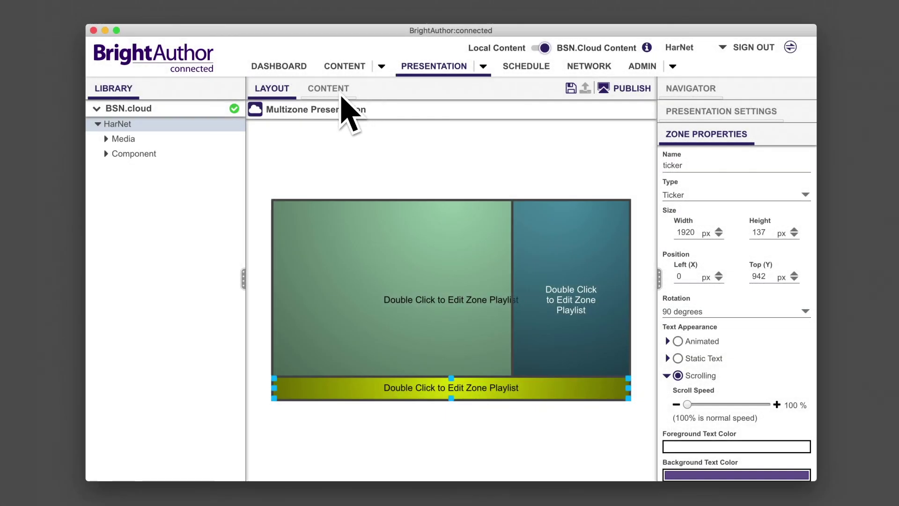
- Add static (1).txt from Media/Shared/text to the ticker zone's content, followed by a Live Feed widget
{"action": "left_click", "coordinate": [328, 89]}
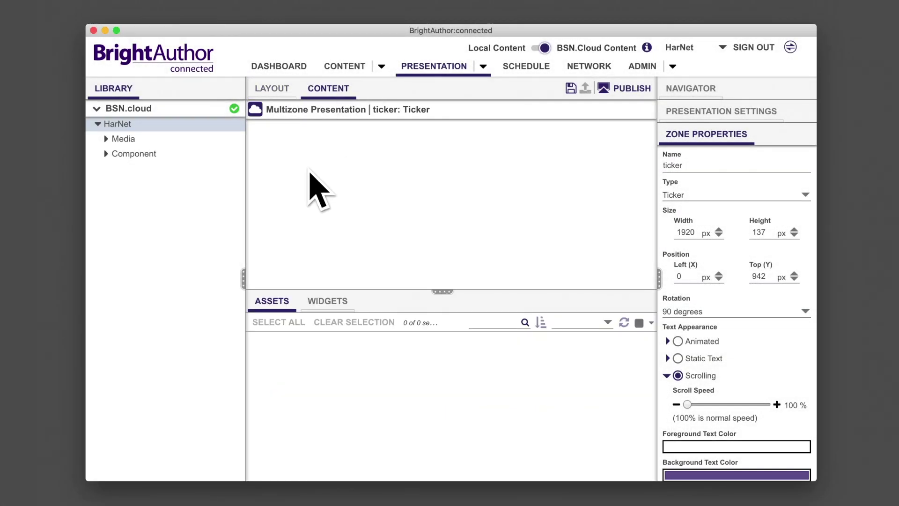
{"action": "left_click", "coordinate": [123, 139]}
{"action": "left_click", "coordinate": [117, 155]}
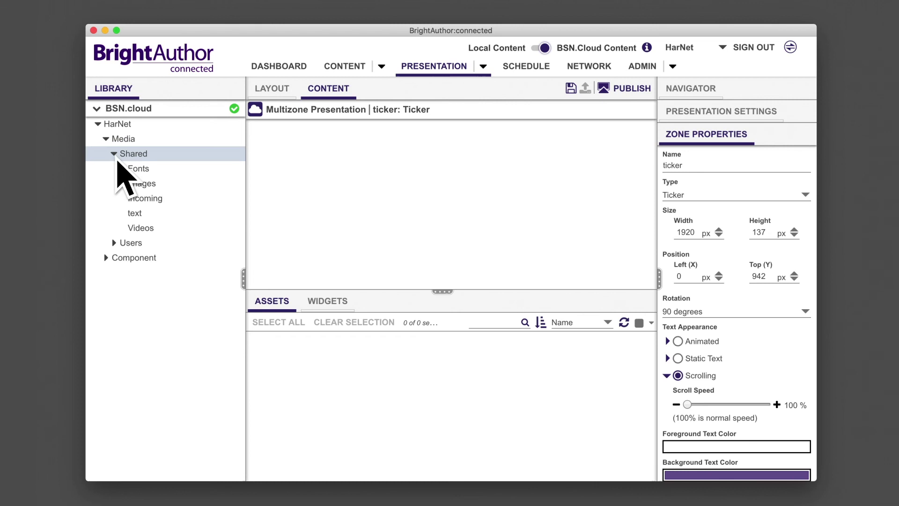
{"action": "left_click", "coordinate": [136, 214]}
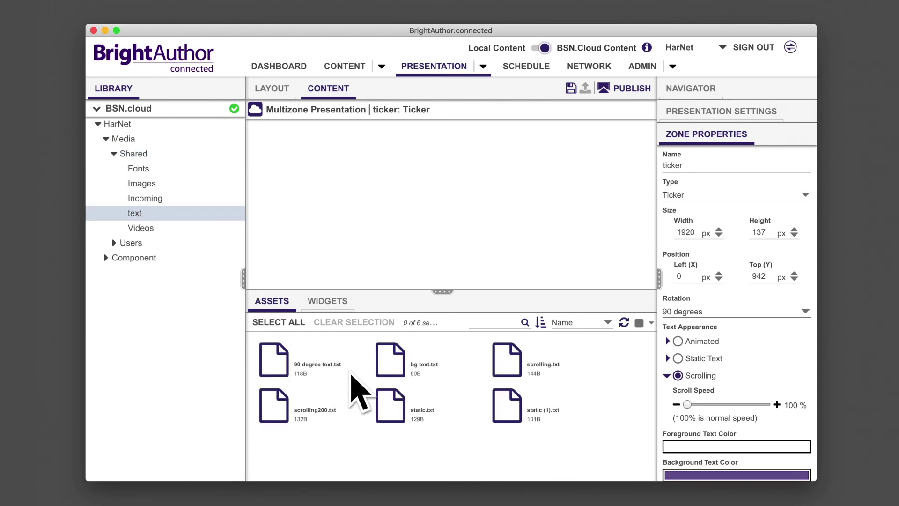
{"action": "left_click", "coordinate": [397, 415]}
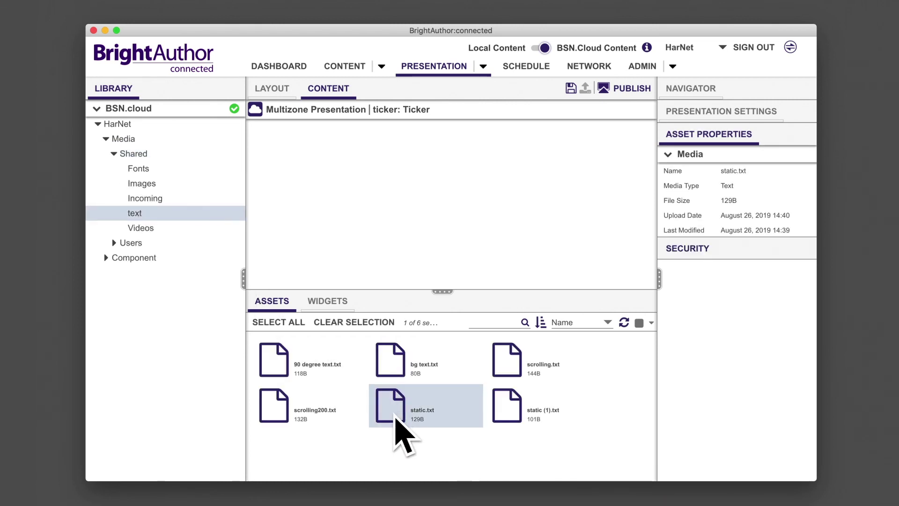
{"action": "left_click", "coordinate": [514, 424]}
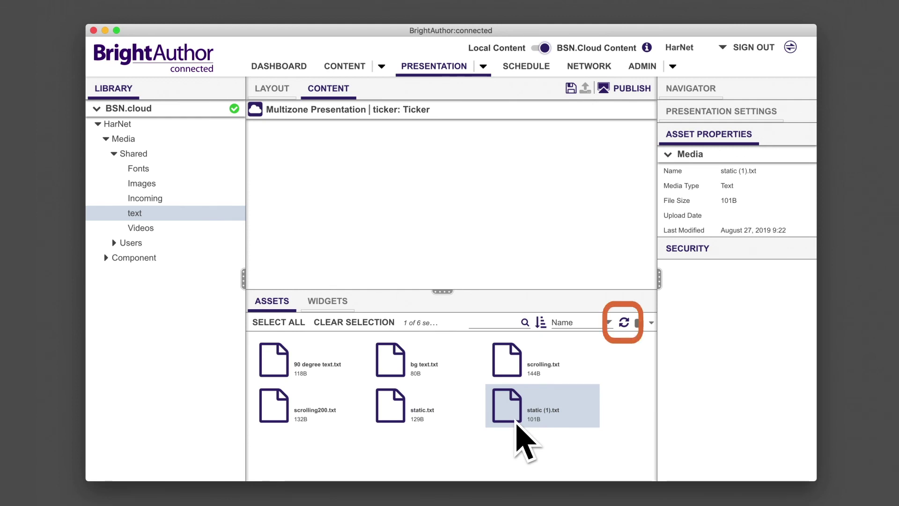
{"action": "left_click_drag", "start_coordinate": [517, 424], "coordinate": [312, 196]}
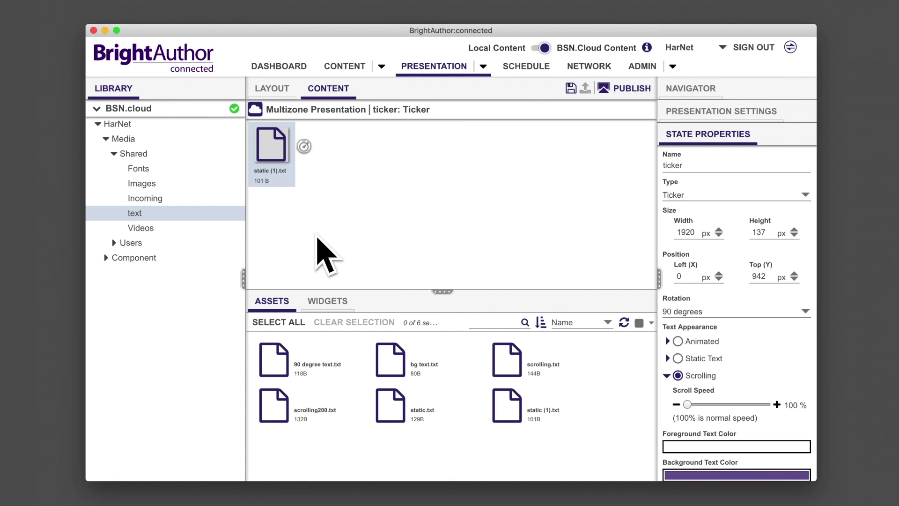
{"action": "left_click", "coordinate": [329, 306]}
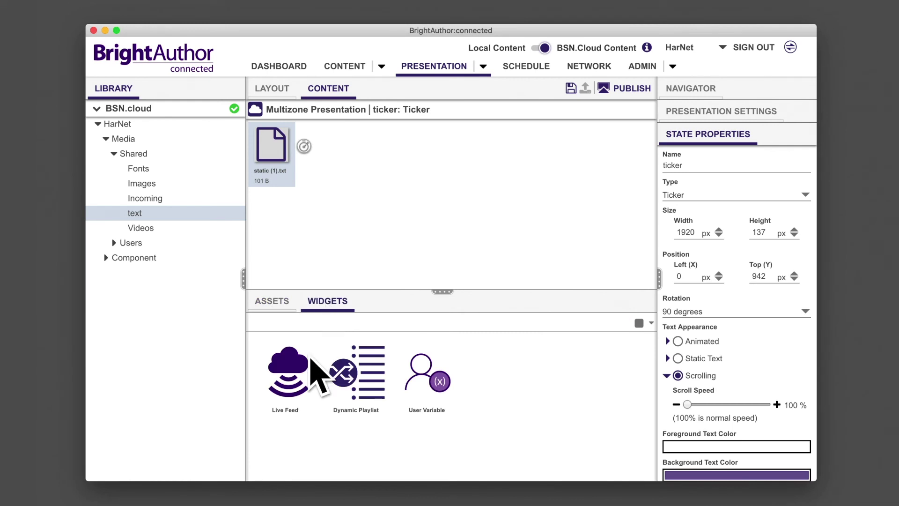
{"action": "left_click_drag", "start_coordinate": [304, 376], "coordinate": [349, 236]}
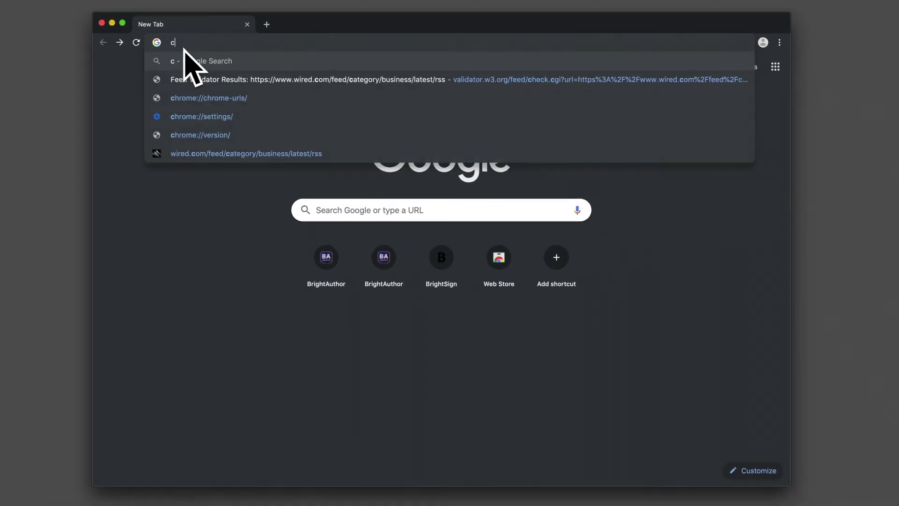
{"action": "type", "text": "nn tech rss"}
{"action": "key", "text": "Return"}
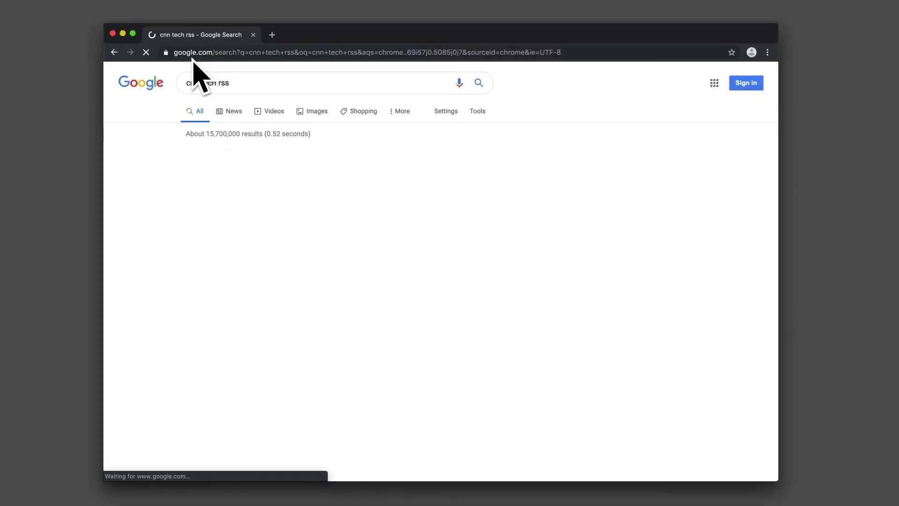
{"action": "left_click", "coordinate": [208, 162]}
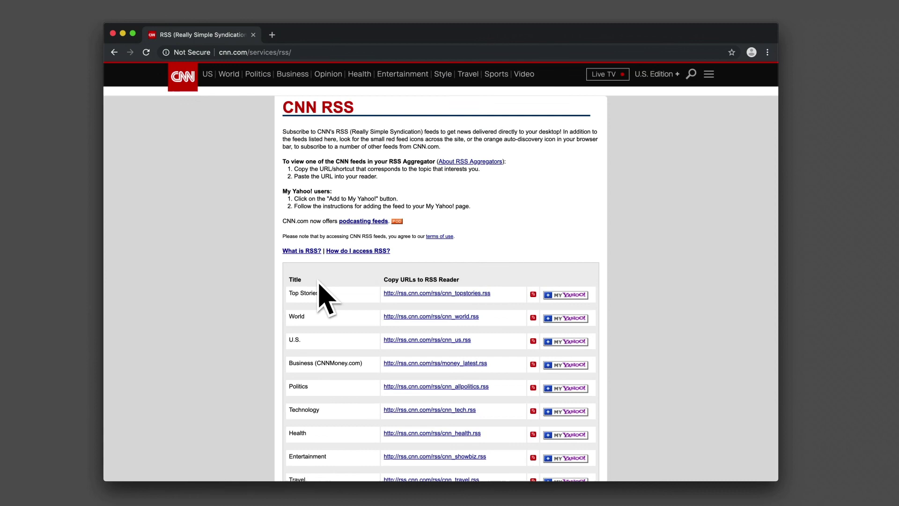
{"action": "scroll", "coordinate": [328, 300], "scroll_direction": "down", "scroll_amount": 5}
{"action": "left_click_drag", "start_coordinate": [492, 305], "coordinate": [390, 313]}
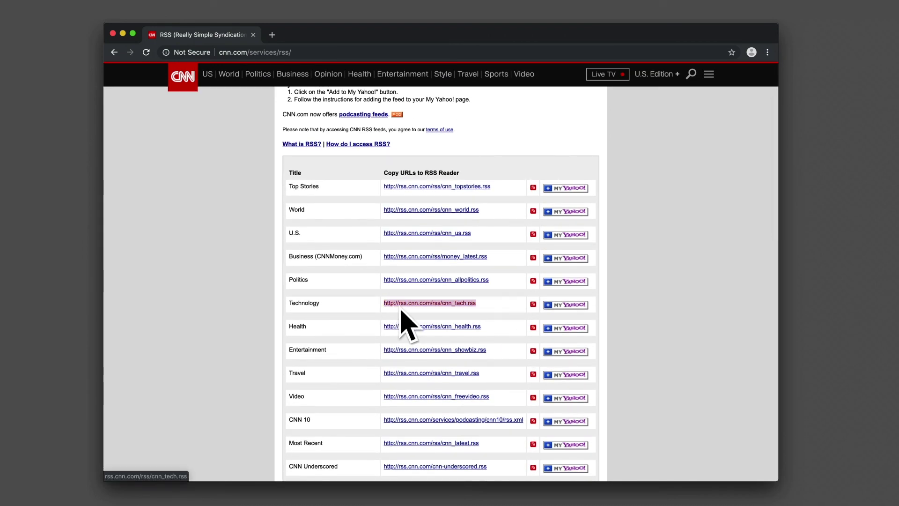
{"action": "right_click", "coordinate": [394, 301]}
{"action": "left_click", "coordinate": [433, 371]}
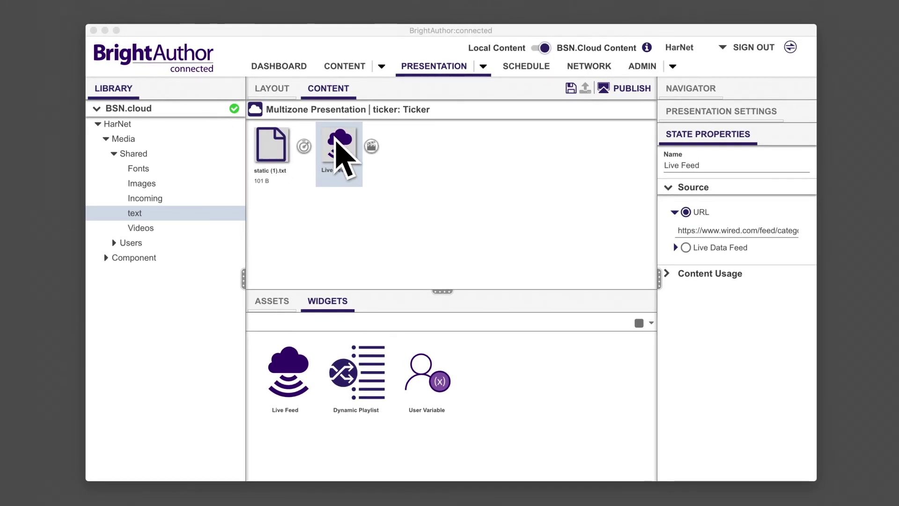
- Replace the Live Feed URL with the CNN tech RSS address and set its update interval to every 5 minutes
{"action": "left_click", "coordinate": [740, 231]}
{"action": "triple_click", "coordinate": [741, 231]}
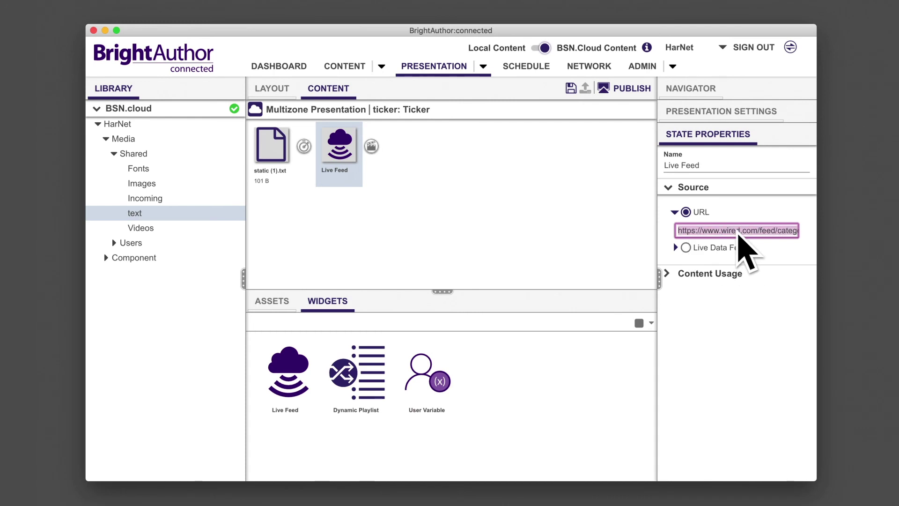
{"action": "key", "text": "BackSpace"}
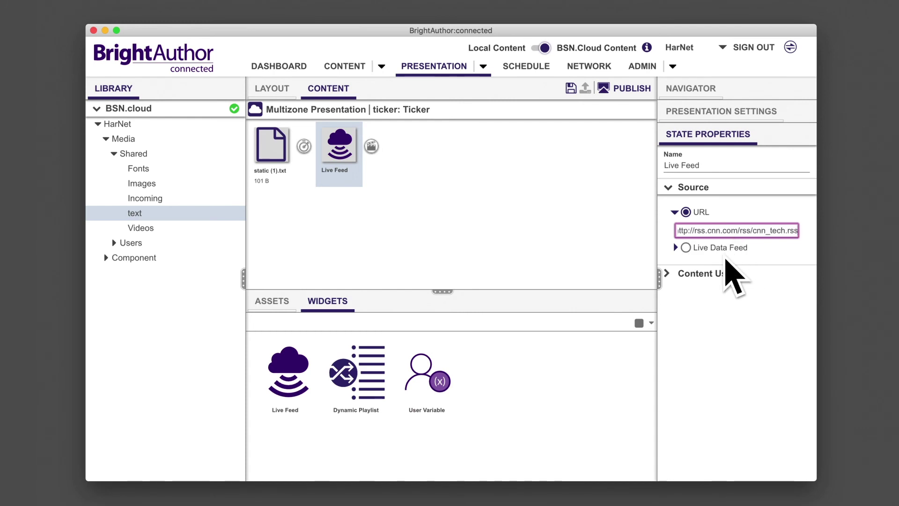
{"action": "left_click", "coordinate": [726, 273]}
{"action": "left_click", "coordinate": [723, 302]}
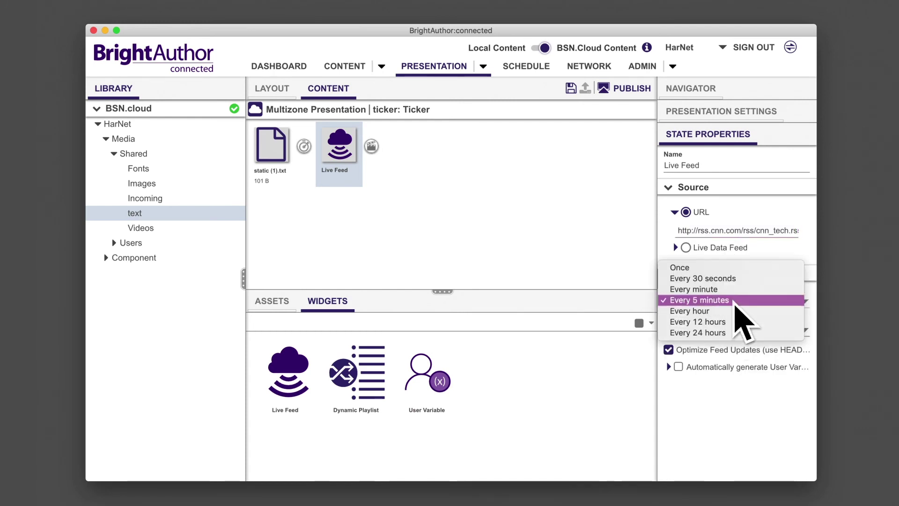
{"action": "left_click", "coordinate": [730, 279]}
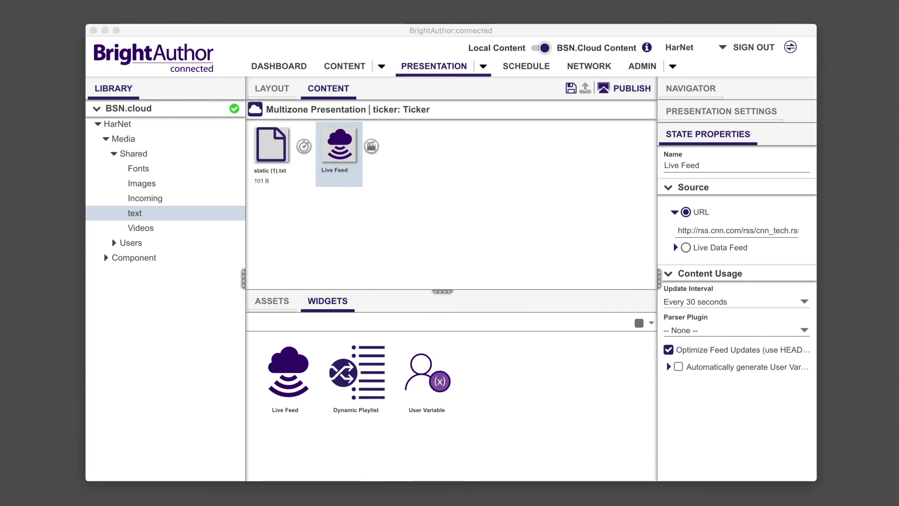
{"action": "left_click", "coordinate": [731, 302]}
{"action": "left_click", "coordinate": [733, 299]}
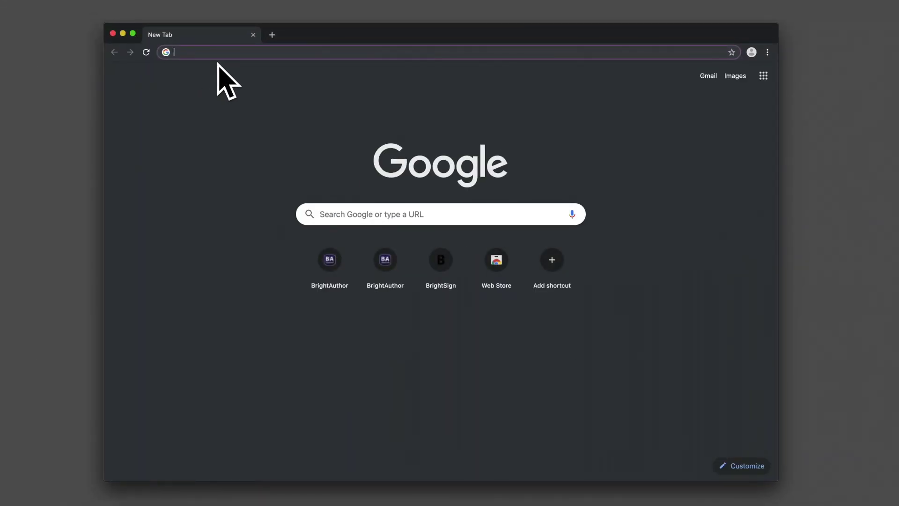
- Load w3schools.com and select the entire RSS Document Example code on the XML RSS page
{"action": "type", "text": "w3"}
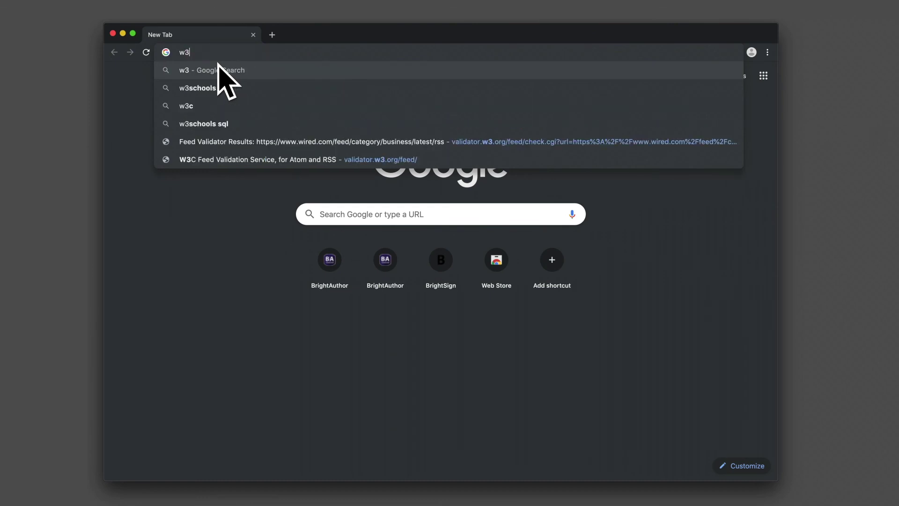
{"action": "type", "text": "school"}
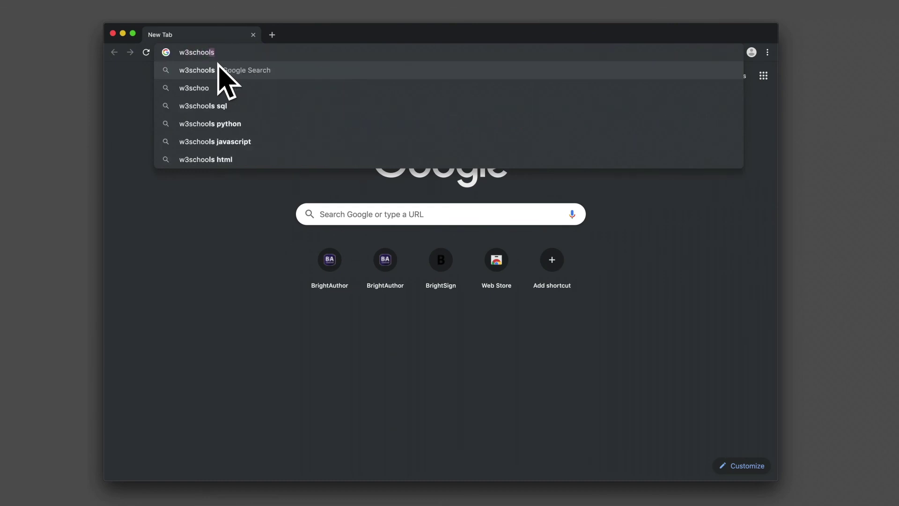
{"action": "type", "text": "s.com"}
{"action": "key", "text": "Return"}
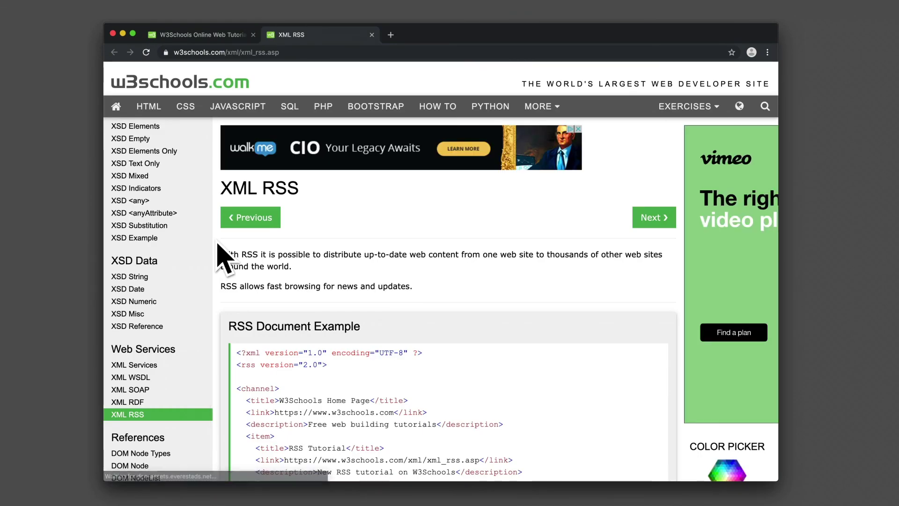
{"action": "scroll", "coordinate": [224, 258], "scroll_direction": "down", "scroll_amount": 3}
{"action": "scroll", "coordinate": [224, 257], "scroll_direction": "down", "scroll_amount": 5}
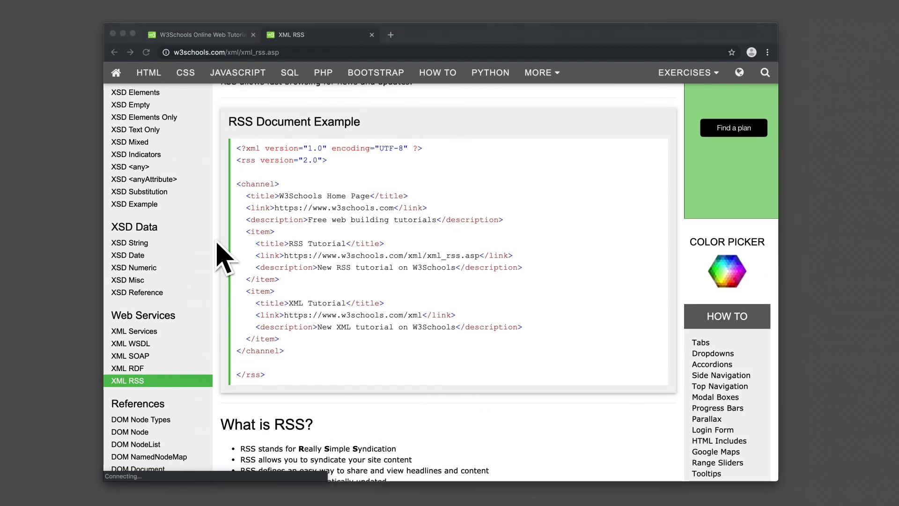
{"action": "left_click_drag", "start_coordinate": [301, 392], "coordinate": [255, 301]}
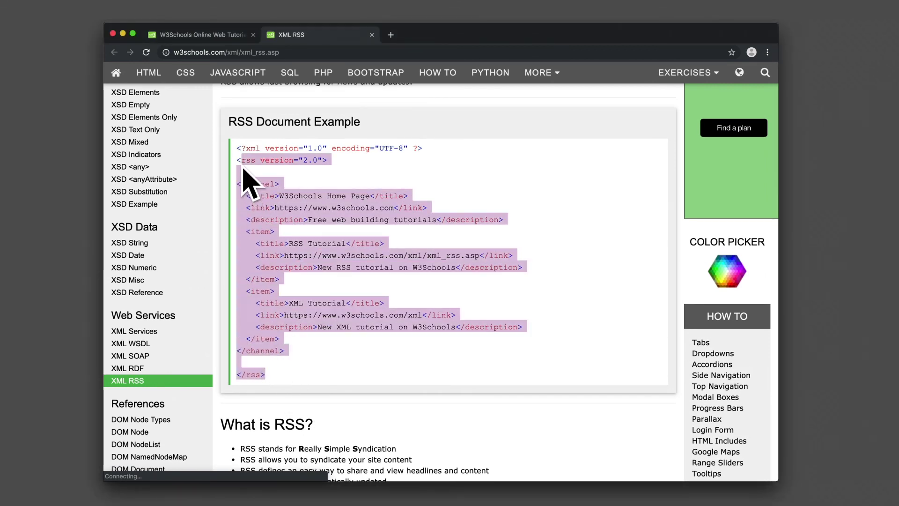
{"action": "left_click_drag", "start_coordinate": [243, 170], "coordinate": [238, 148]}
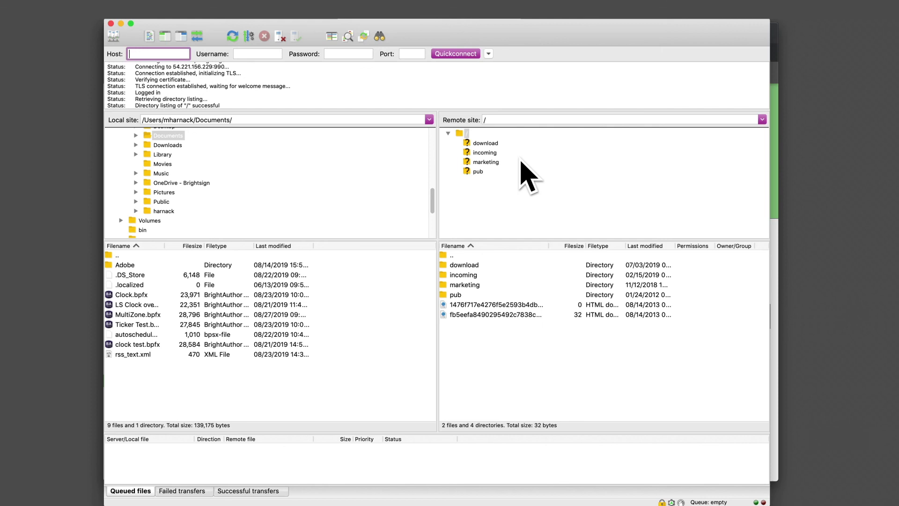
- Open the user's folder under /download on the server and select the existing rss_text.xml
{"action": "double_click", "coordinate": [466, 266]}
{"action": "key", "text": "super+f"}
{"action": "type", "text": "har"}
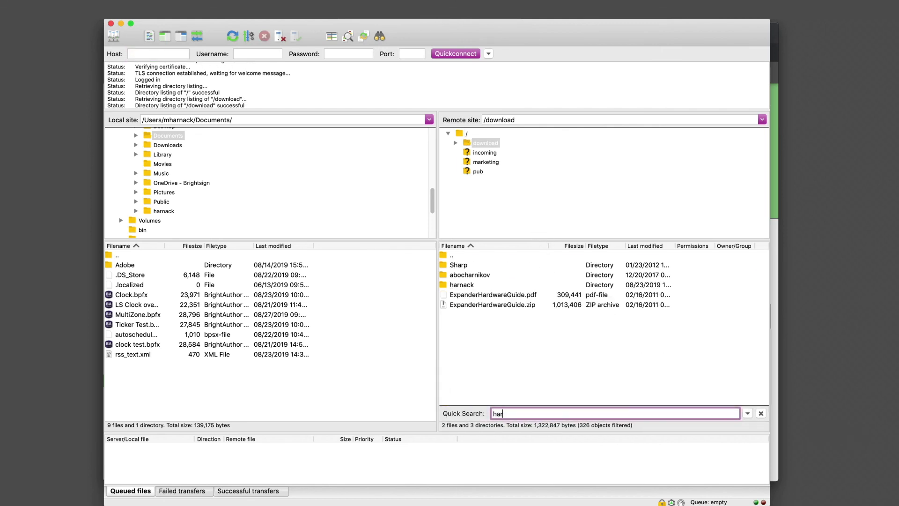
{"action": "double_click", "coordinate": [463, 285]}
{"action": "left_click", "coordinate": [466, 345]}
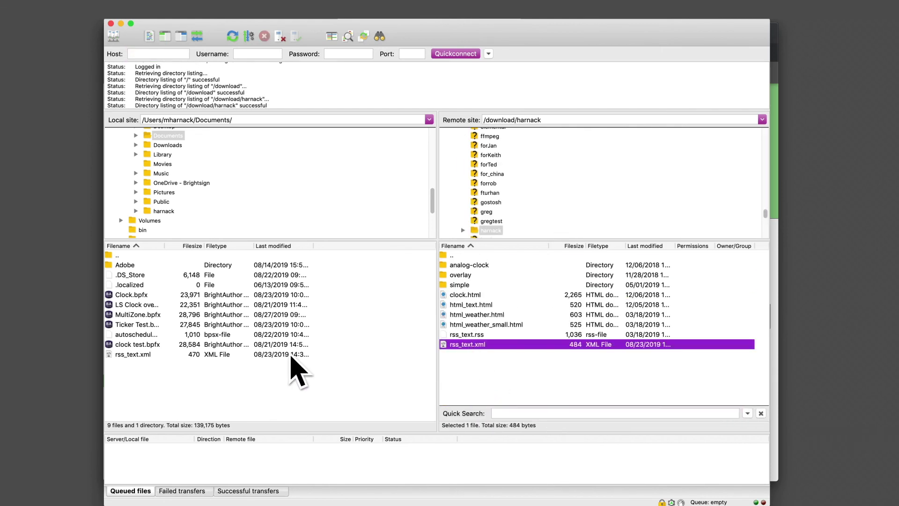
- Upload rss_text.xml from the assets folder, overwriting the old copy, and copy its server address
{"action": "key", "text": "super+Tab"}
{"action": "left_click_drag", "start_coordinate": [316, 187], "coordinate": [224, 89]}
{"action": "left_click_drag", "start_coordinate": [301, 209], "coordinate": [561, 392]}
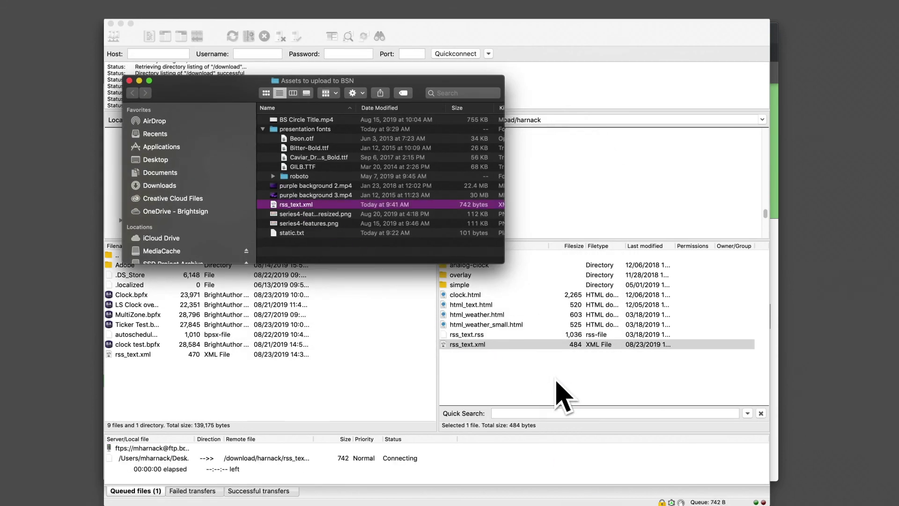
{"action": "left_click", "coordinate": [589, 339]}
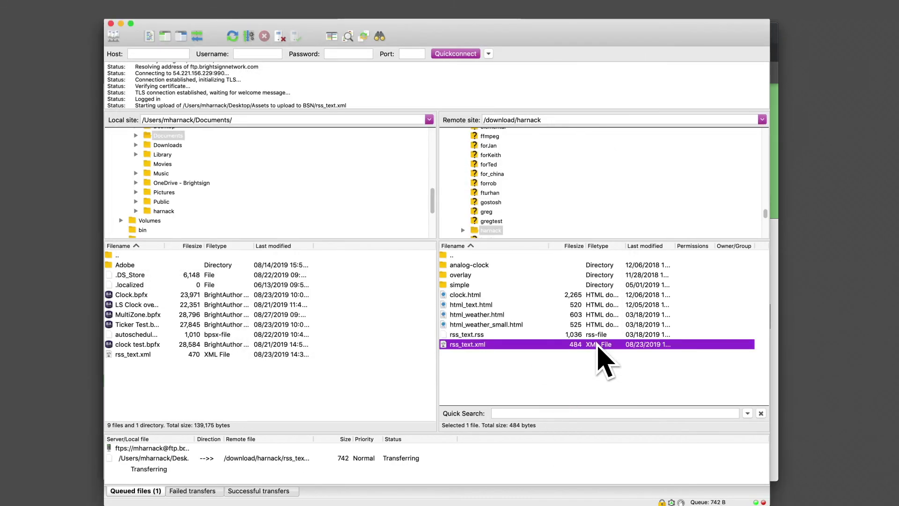
{"action": "right_click", "coordinate": [458, 344]}
{"action": "left_click", "coordinate": [496, 443]}
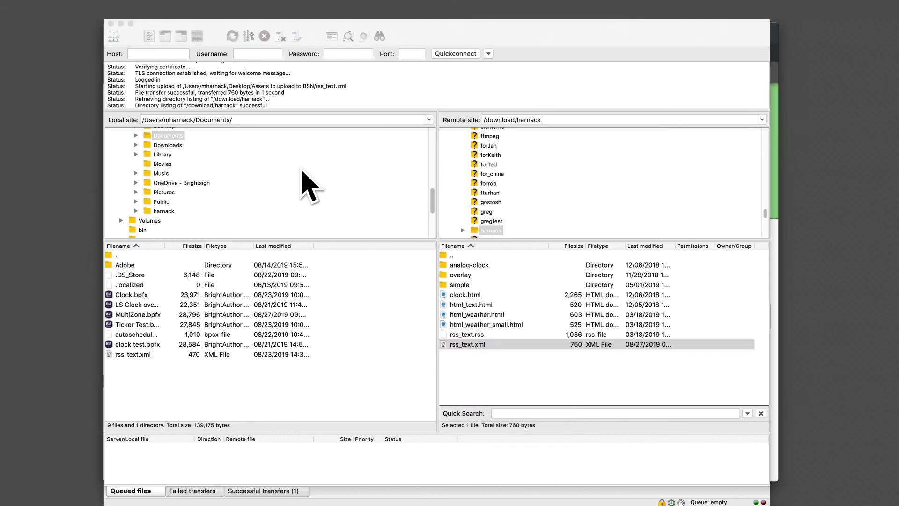
- Close FileZilla and the extra windows, then add a second Live Feed to the ticker zone
{"action": "left_click", "coordinate": [111, 23]}
{"action": "left_click", "coordinate": [130, 81]}
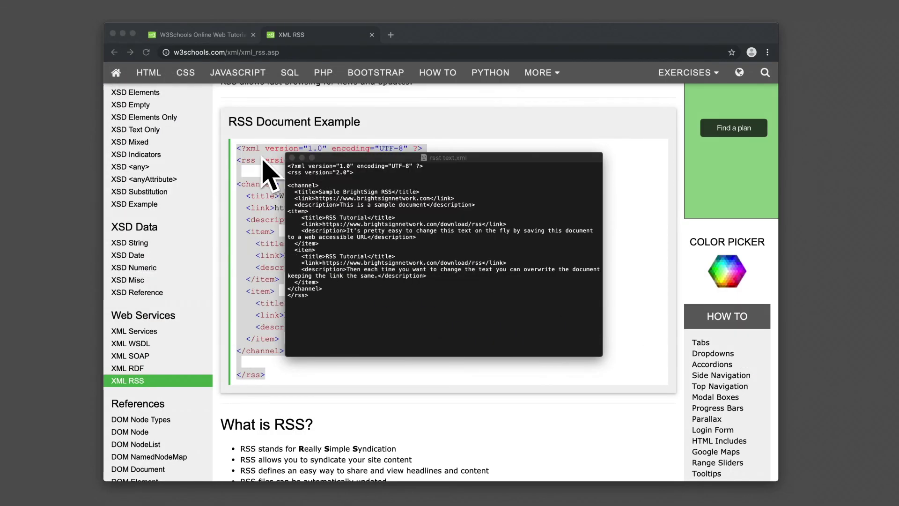
{"action": "left_click", "coordinate": [292, 157]}
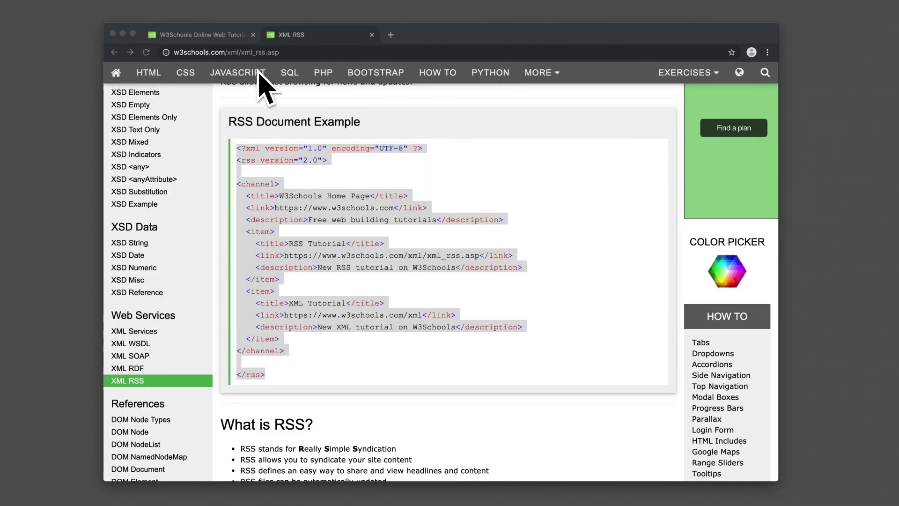
{"action": "left_click", "coordinate": [122, 33]}
{"action": "left_click_drag", "start_coordinate": [306, 368], "coordinate": [424, 193]}
- Paste the self-hosted brightsignnetwork.com RSS address into Live Feed (1) and set it to refresh every 30 seconds
{"action": "left_click", "coordinate": [671, 242]}
{"action": "key", "text": "super+v"}
{"action": "key", "text": "super+a"}
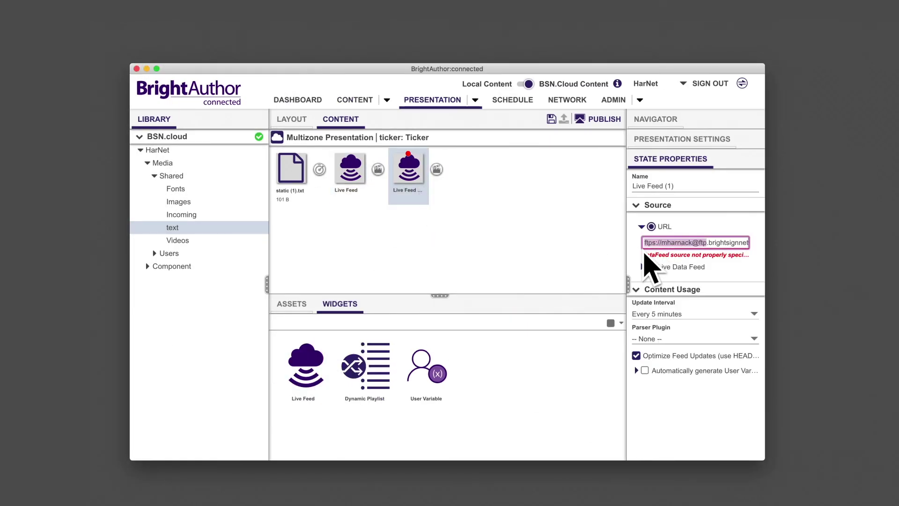
{"action": "key", "text": "super+v"}
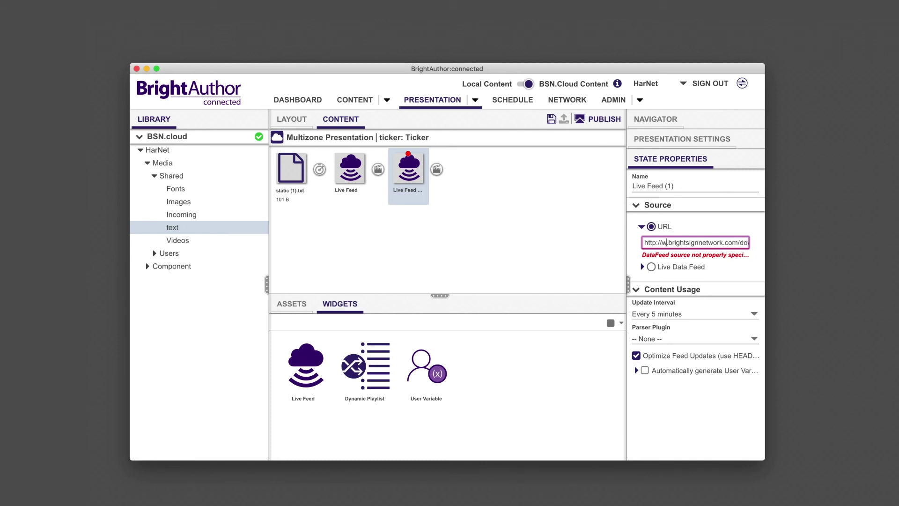
{"action": "key", "text": "Return"}
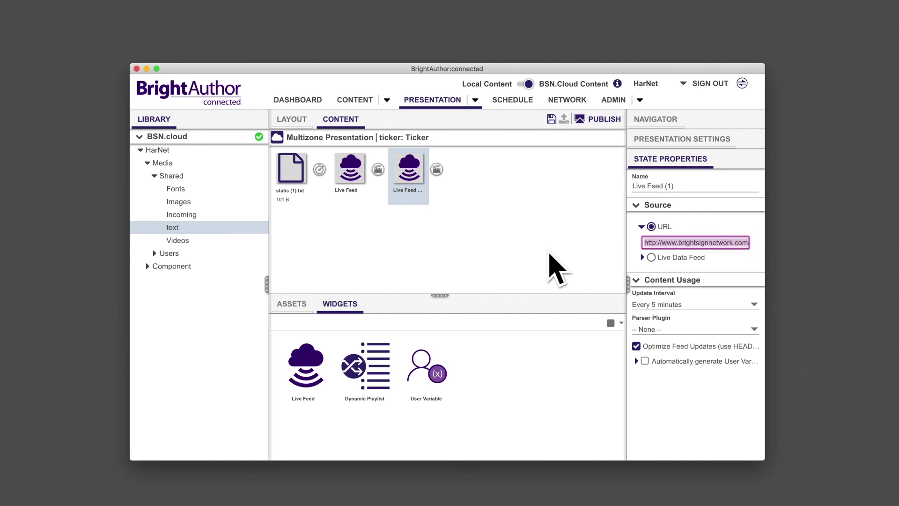
{"action": "left_click", "coordinate": [688, 305]}
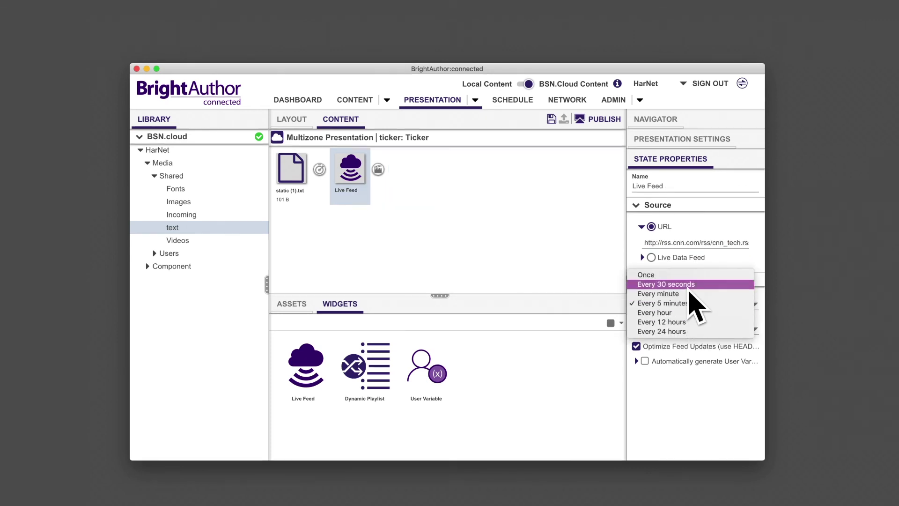
{"action": "left_click", "coordinate": [692, 294]}
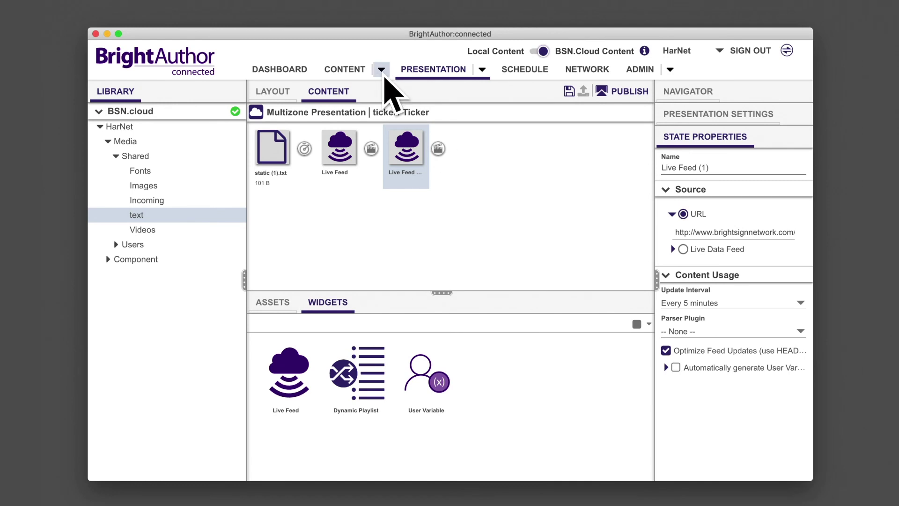
- Create a new live data feed named 'live text'
{"action": "left_click", "coordinate": [383, 73]}
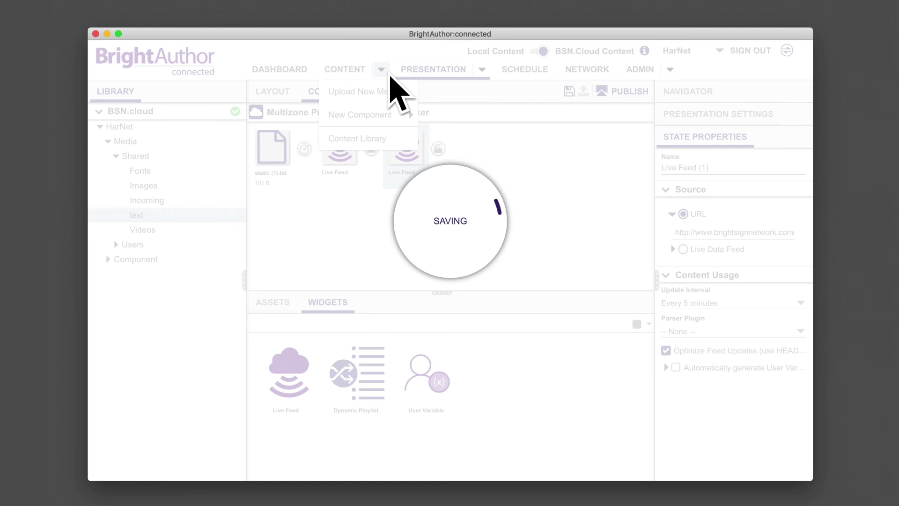
{"action": "mouse_move", "coordinate": [367, 132]}
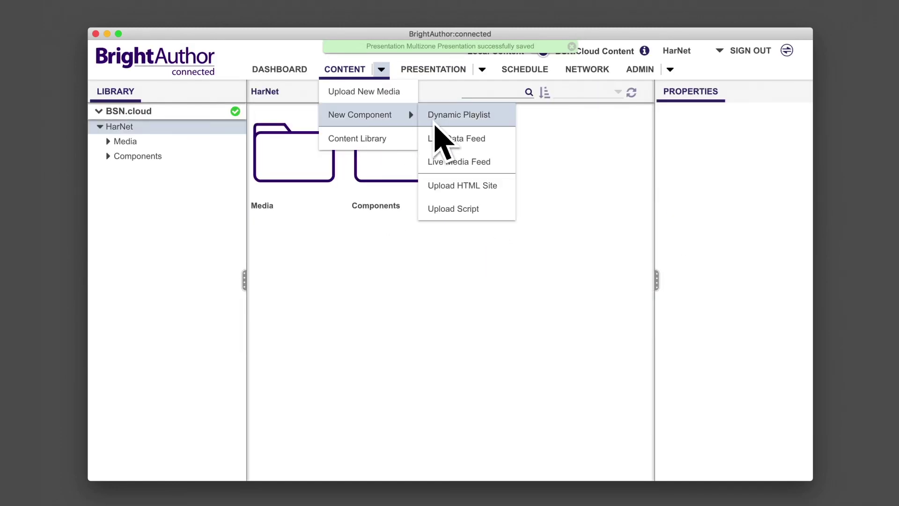
{"action": "left_click", "coordinate": [441, 154]}
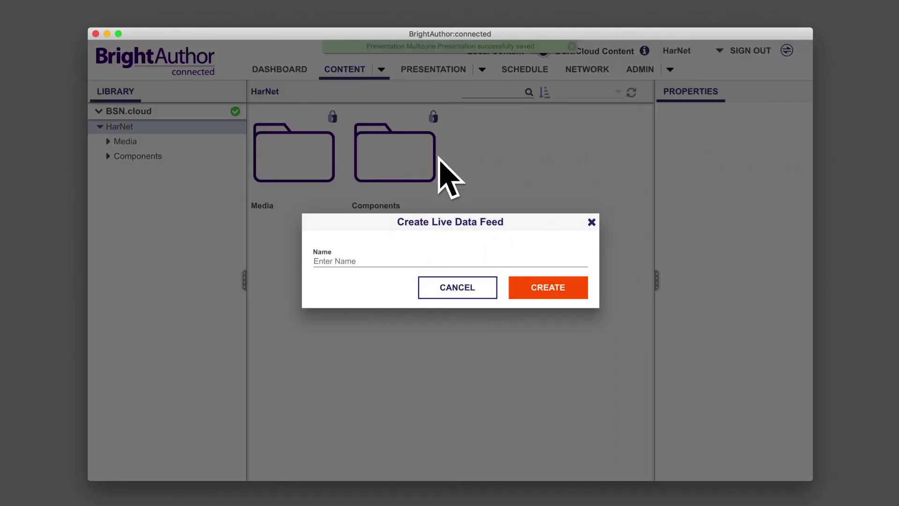
{"action": "left_click", "coordinate": [377, 261]}
{"action": "type", "text": "live text"}
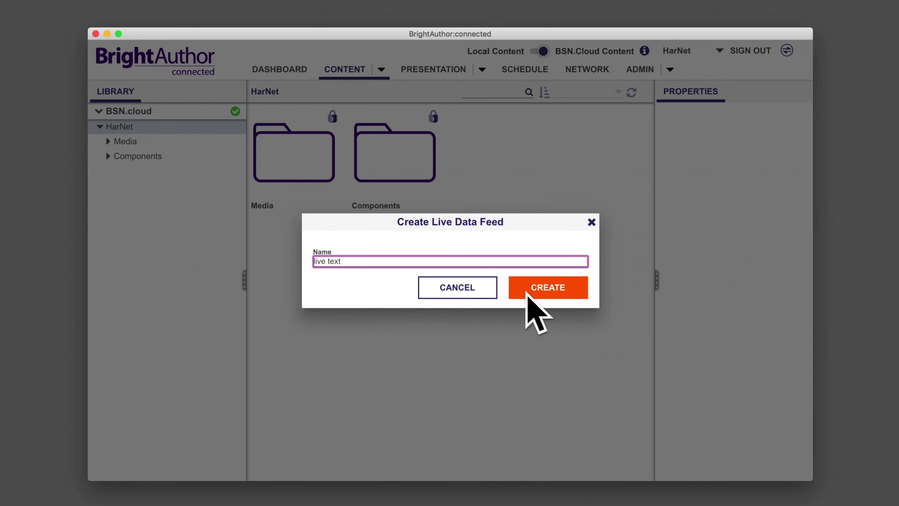
{"action": "left_click", "coordinate": [526, 293]}
- Add items 1 ('This is text from a live data feed.') and 2, save the feed, and return to the presentation
{"action": "left_click", "coordinate": [600, 97]}
{"action": "left_click", "coordinate": [276, 125]}
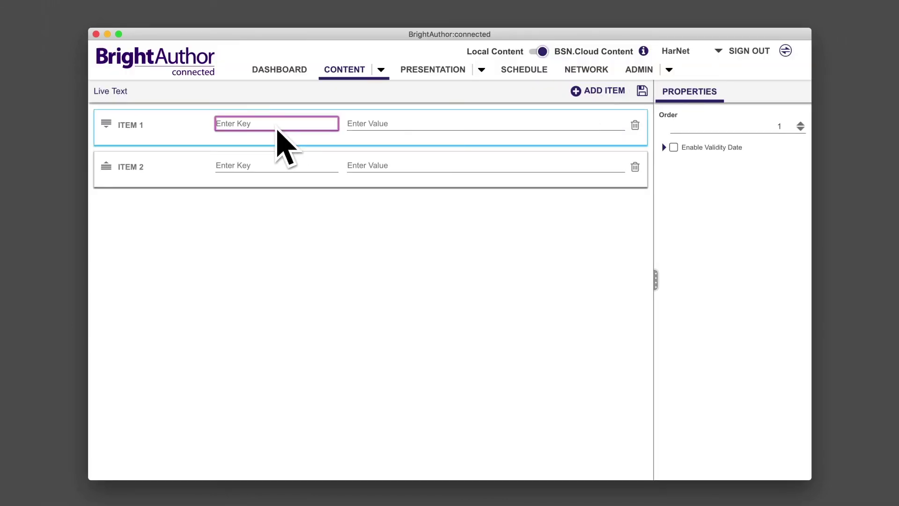
{"action": "type", "text": "1"}
{"action": "key", "text": "Tab"}
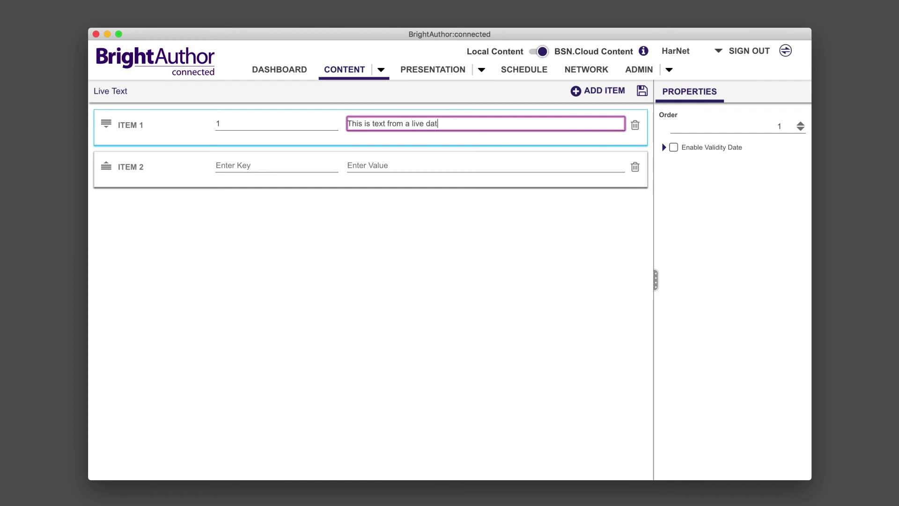
{"action": "type", "text": "This is text from a live data feed."}
{"action": "key", "text": "Tab"}
{"action": "type", "text": "2"}
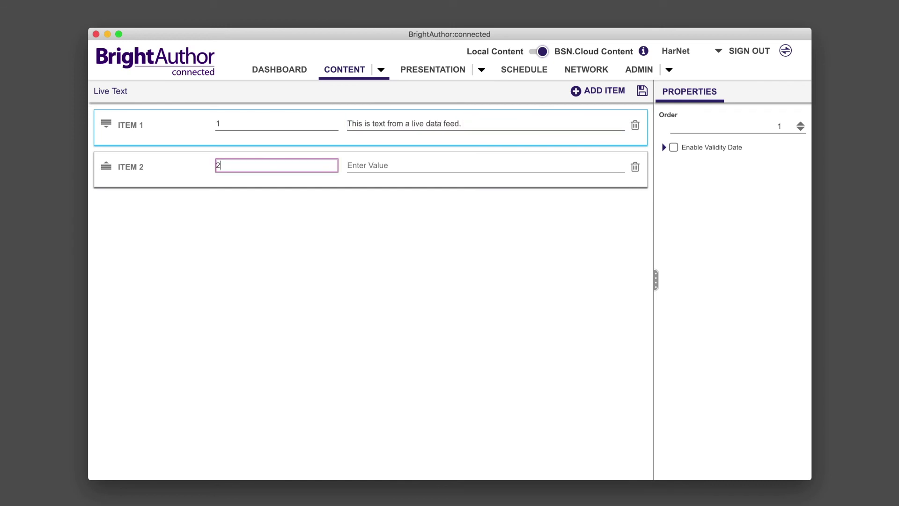
{"action": "key", "text": "Tab"}
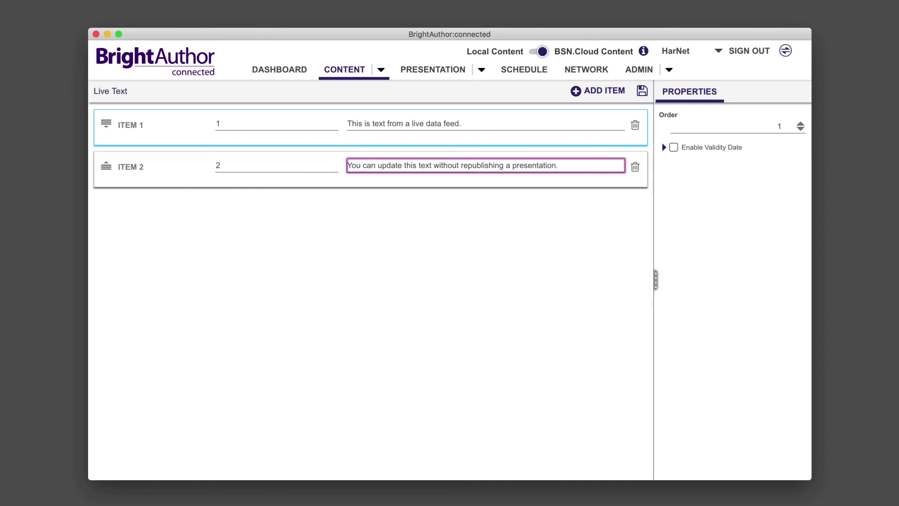
{"action": "left_click", "coordinate": [643, 93]}
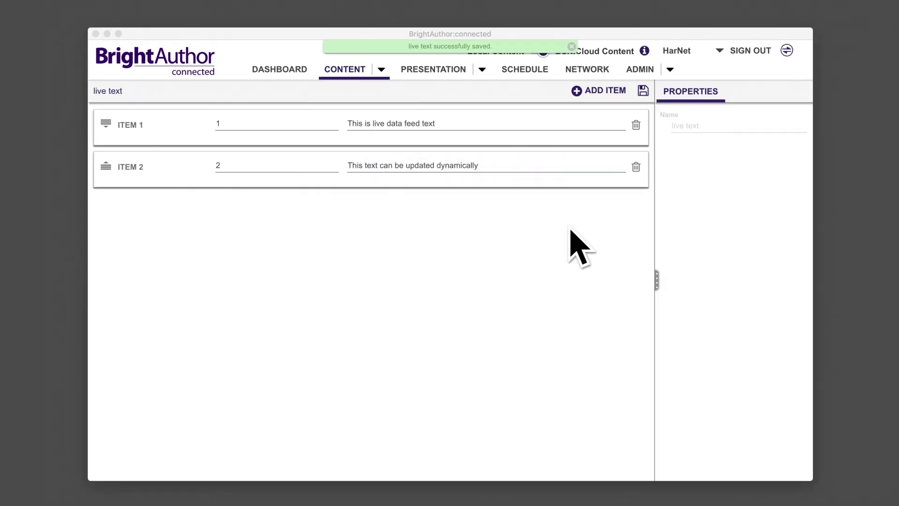
{"action": "left_click", "coordinate": [433, 70]}
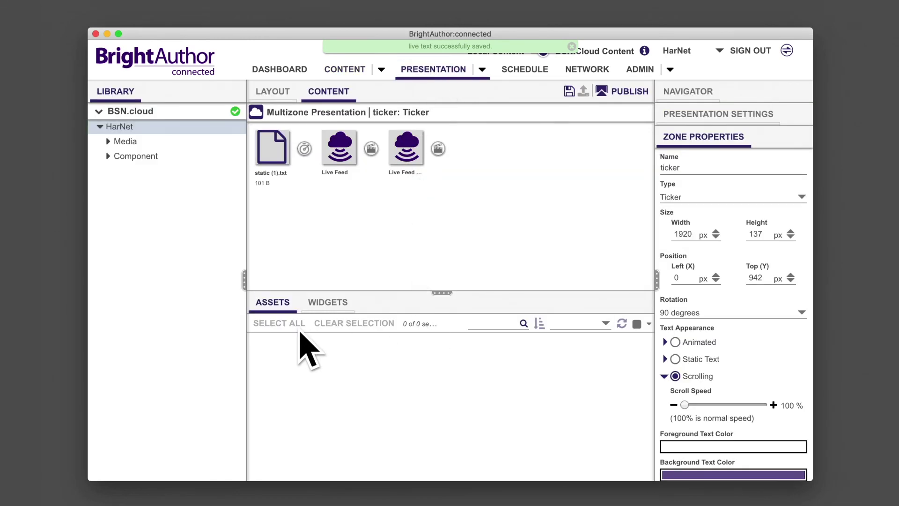
- Add a third Live Feed to the ticker, sourced from the 'live text' data feed, and save
{"action": "left_click", "coordinate": [327, 303]}
{"action": "left_click_drag", "start_coordinate": [288, 372], "coordinate": [474, 156]}
{"action": "left_click", "coordinate": [696, 261]}
{"action": "left_click", "coordinate": [700, 259]}
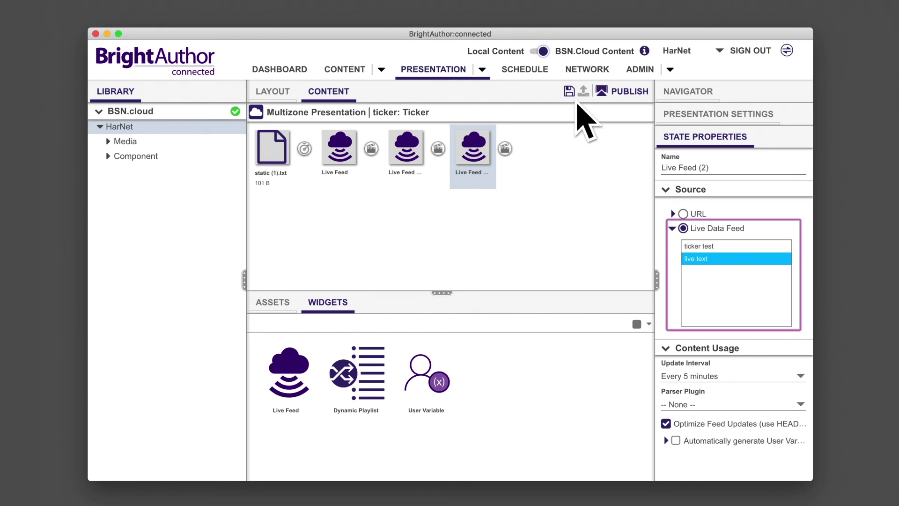
{"action": "left_click", "coordinate": [569, 92]}
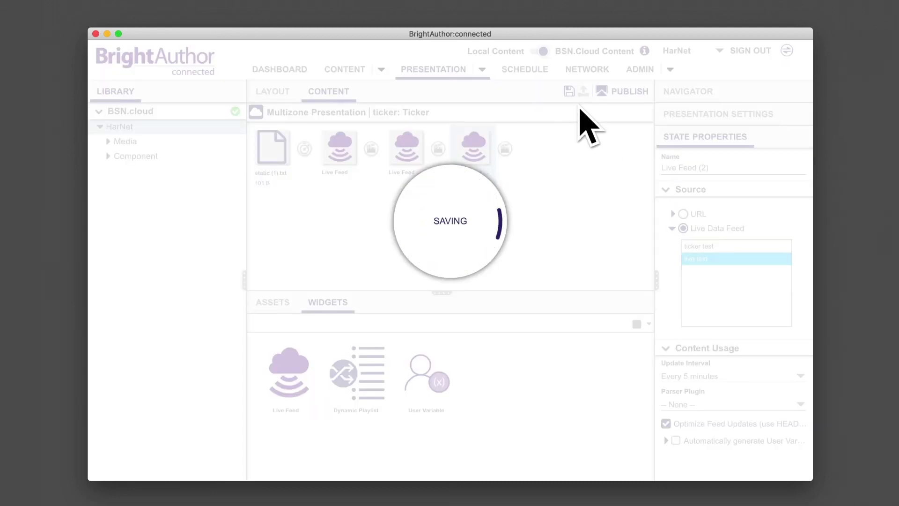
- Review the static text and three live feed items, then publish, saving unsaved changes
{"action": "left_click", "coordinate": [280, 162]}
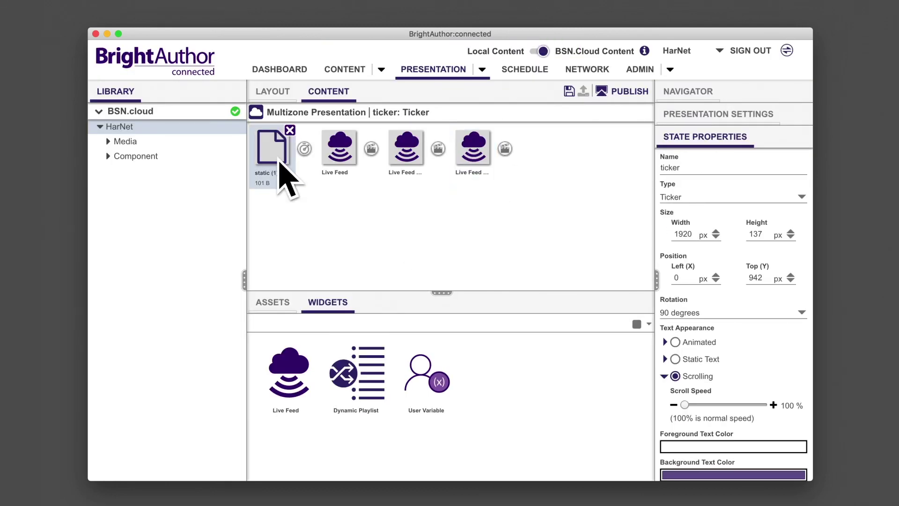
{"action": "left_click", "coordinate": [340, 164]}
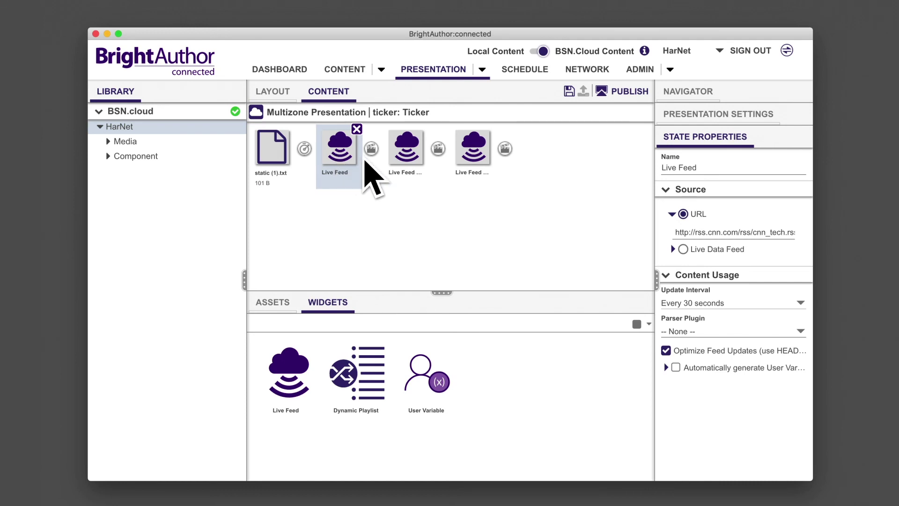
{"action": "left_click", "coordinate": [404, 159]}
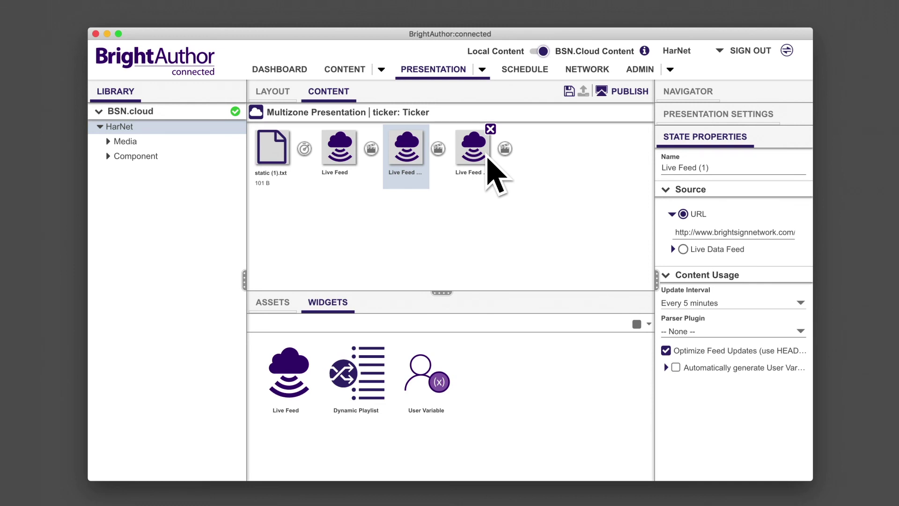
{"action": "left_click", "coordinate": [487, 158]}
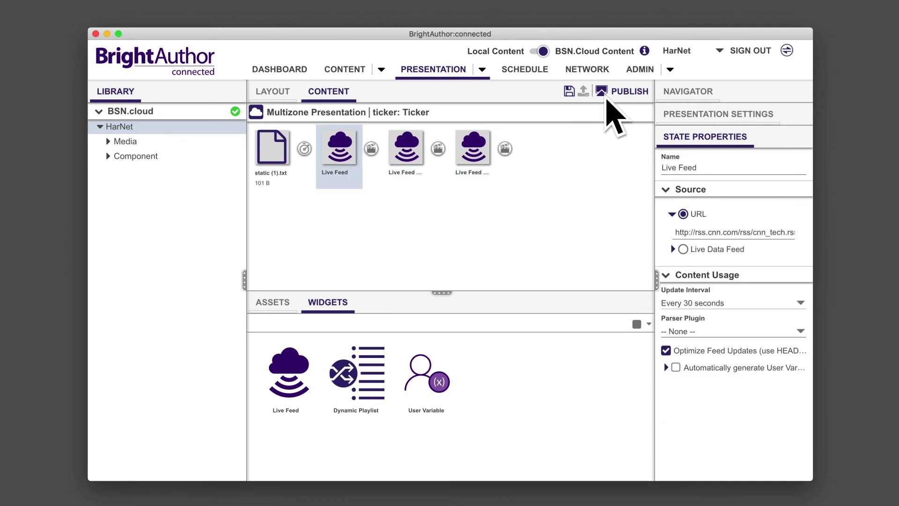
{"action": "left_click", "coordinate": [607, 98]}
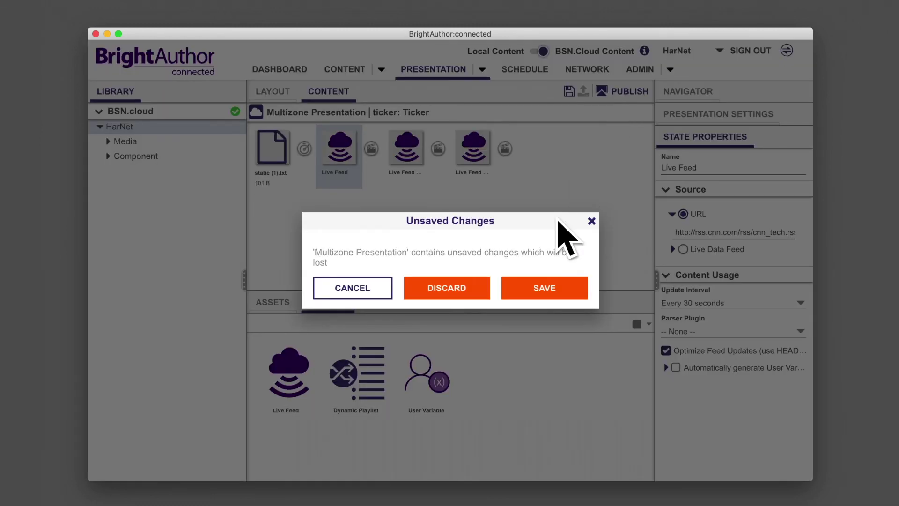
{"action": "left_click", "coordinate": [544, 295]}
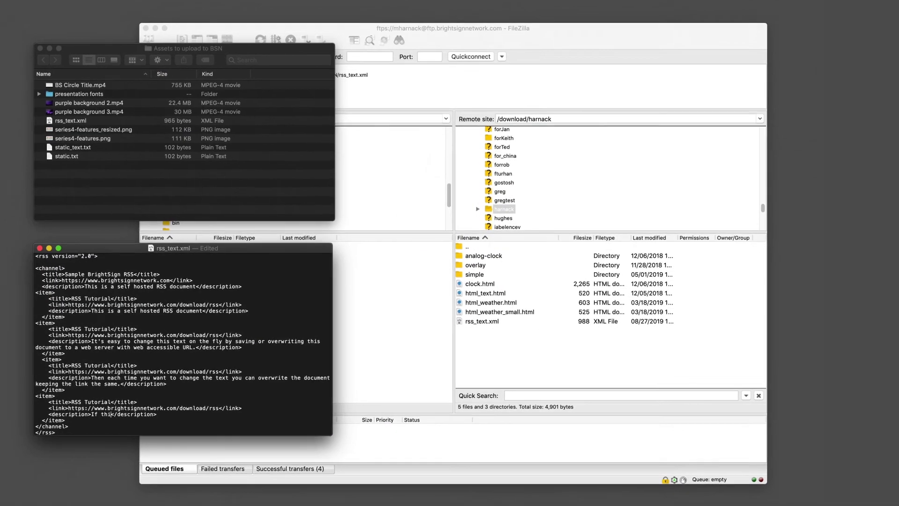
- Upload the edited rss_text.xml to the remote folder, overwriting the server's existing copy
{"action": "type", "text": "ki"}
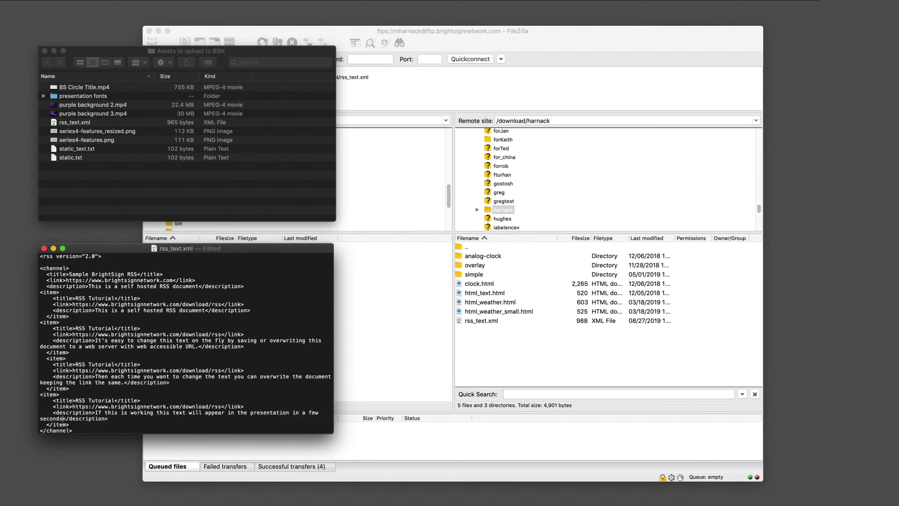
{"action": "left_click", "coordinate": [44, 248]}
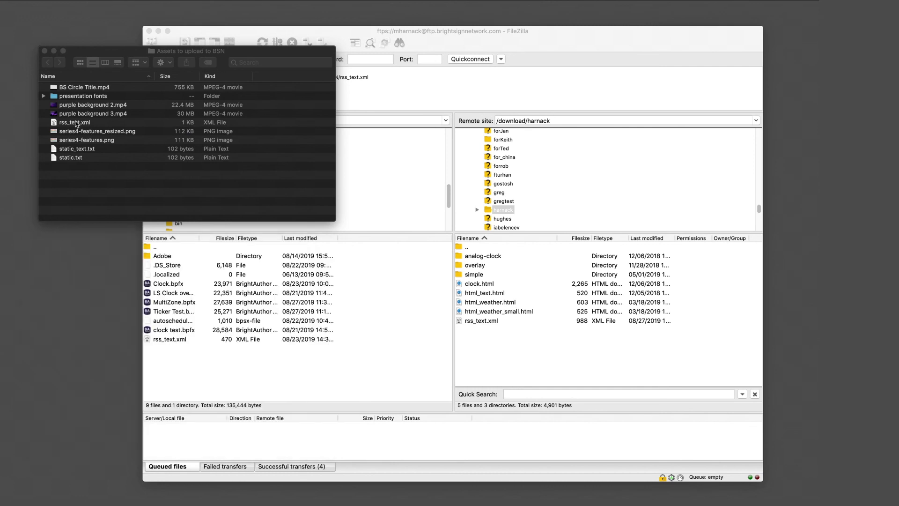
{"action": "left_click_drag", "start_coordinate": [75, 122], "coordinate": [559, 356]}
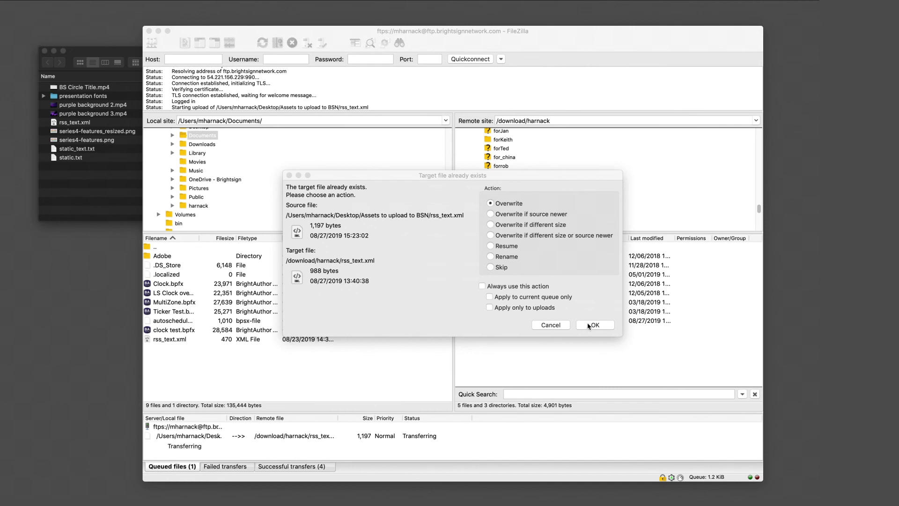
{"action": "left_click", "coordinate": [592, 325]}
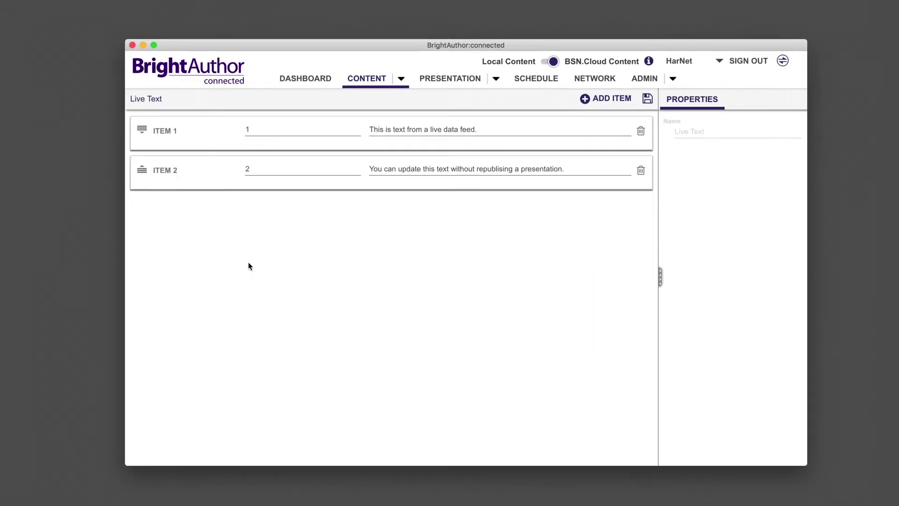
- Add Live Text items with keys 3 and 4, item 4 reading 'create a new item to add new text.', and save
{"action": "left_click", "coordinate": [606, 99]}
{"action": "left_click", "coordinate": [607, 98]}
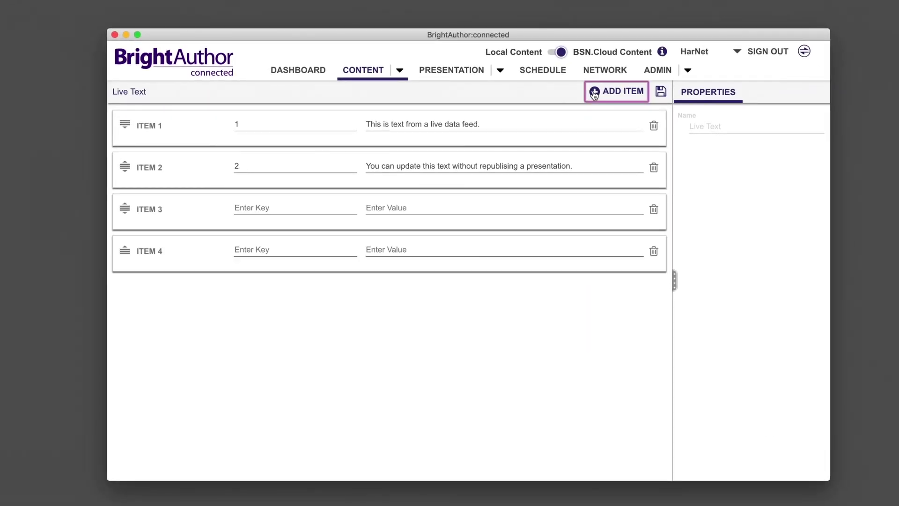
{"action": "left_click", "coordinate": [277, 210]}
{"action": "type", "text": "3"}
{"action": "left_click", "coordinate": [276, 248]}
{"action": "type", "text": "4"}
{"action": "left_click", "coordinate": [385, 210]}
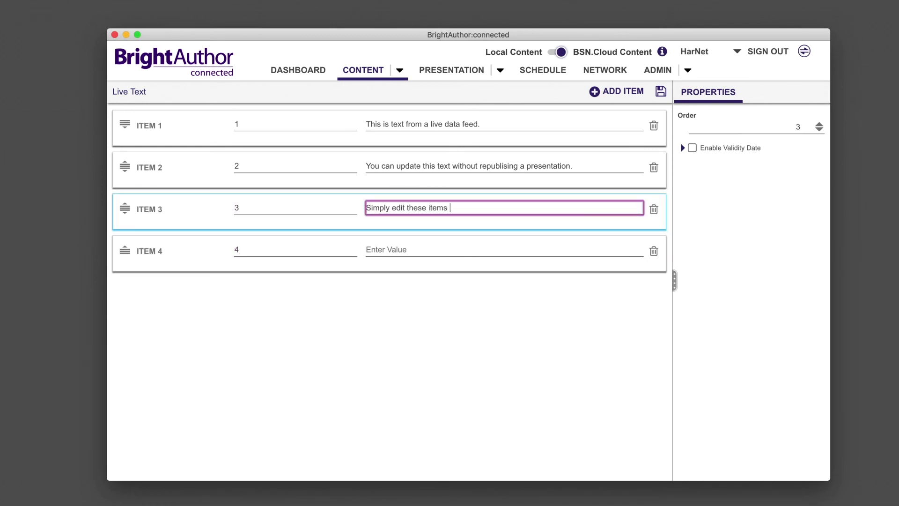
{"action": "left_click", "coordinate": [387, 250]}
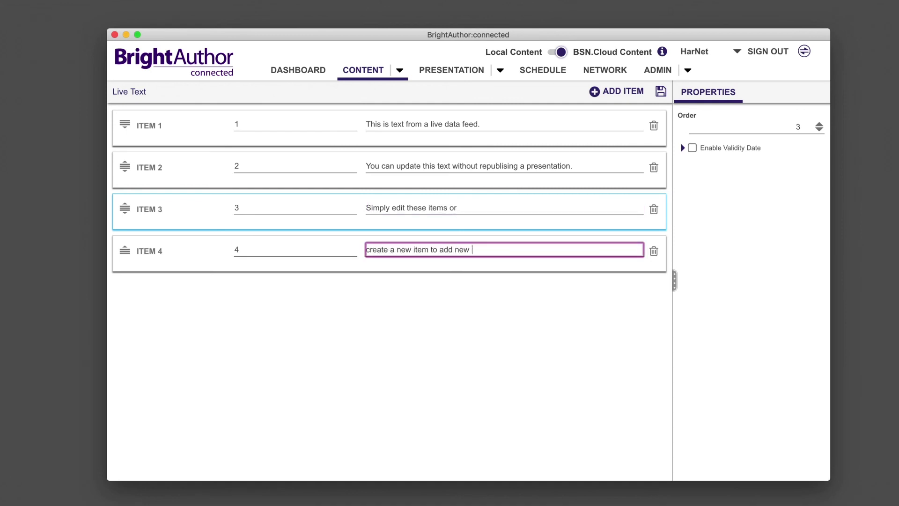
{"action": "type", "text": "create a new item to add new text."}
{"action": "left_click", "coordinate": [660, 93]}
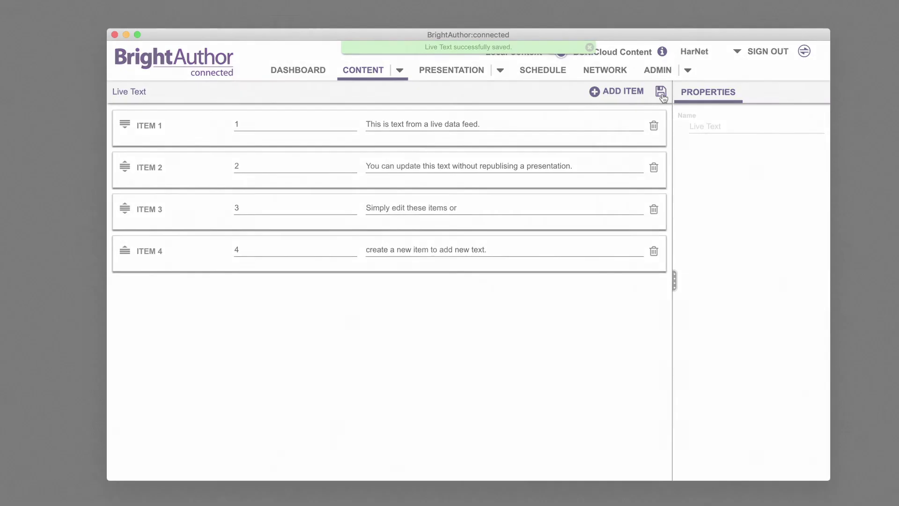